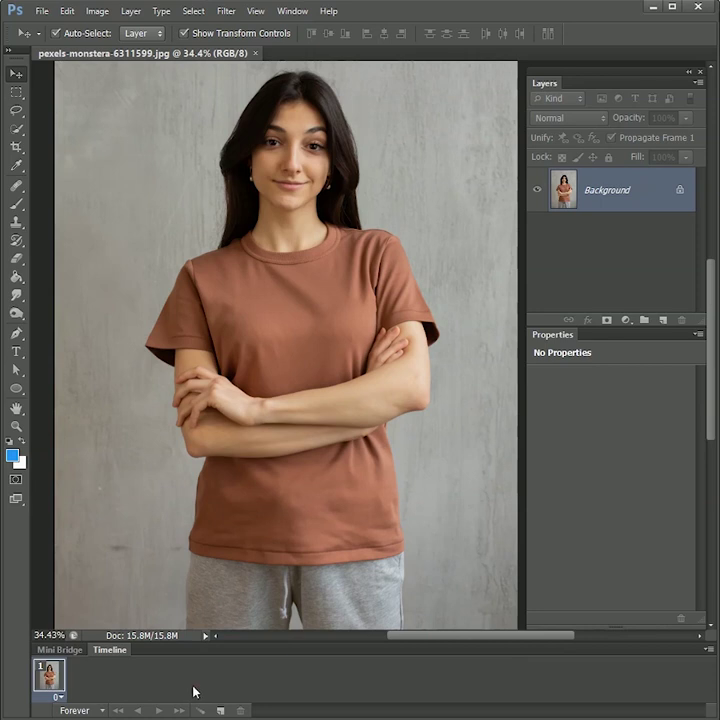
Turn the Timeline display off and back on
left_click(283, 12)
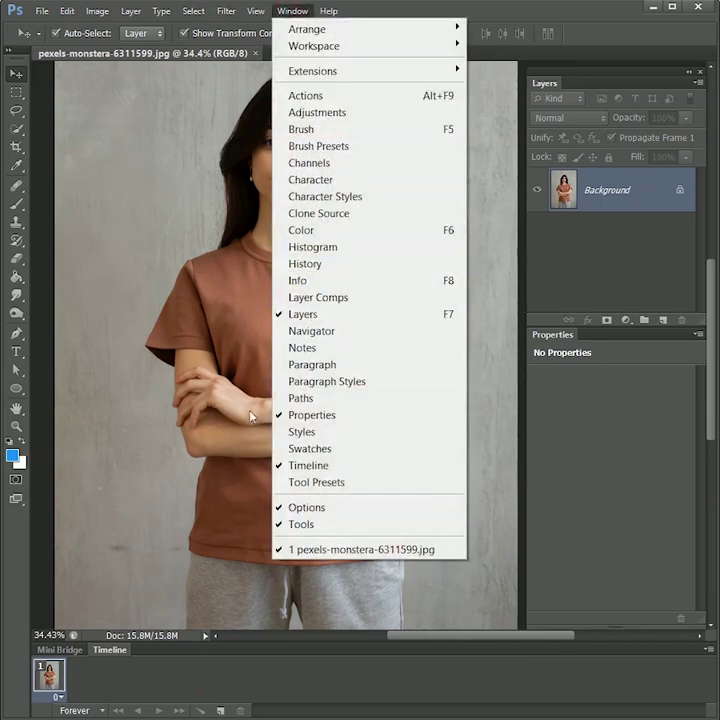
left_click(305, 466)
left_click(300, 12)
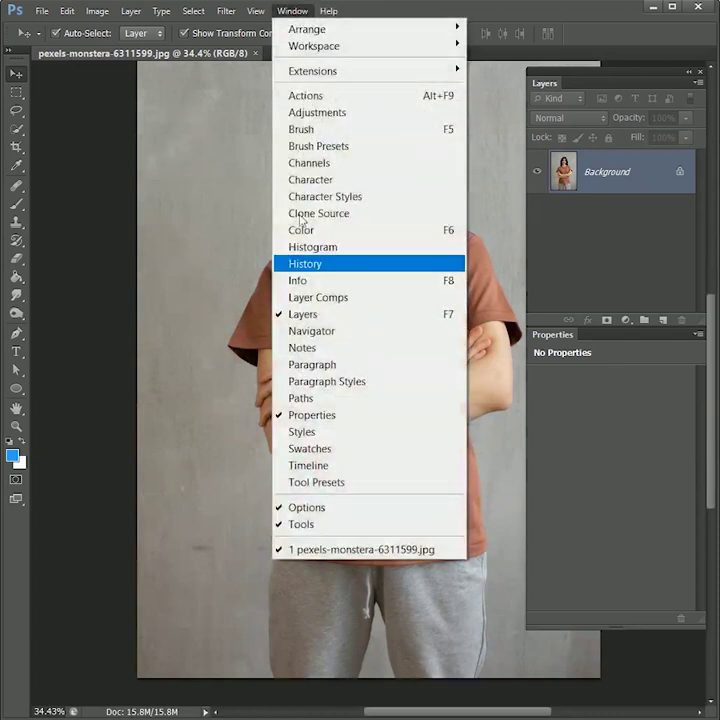
left_click(330, 466)
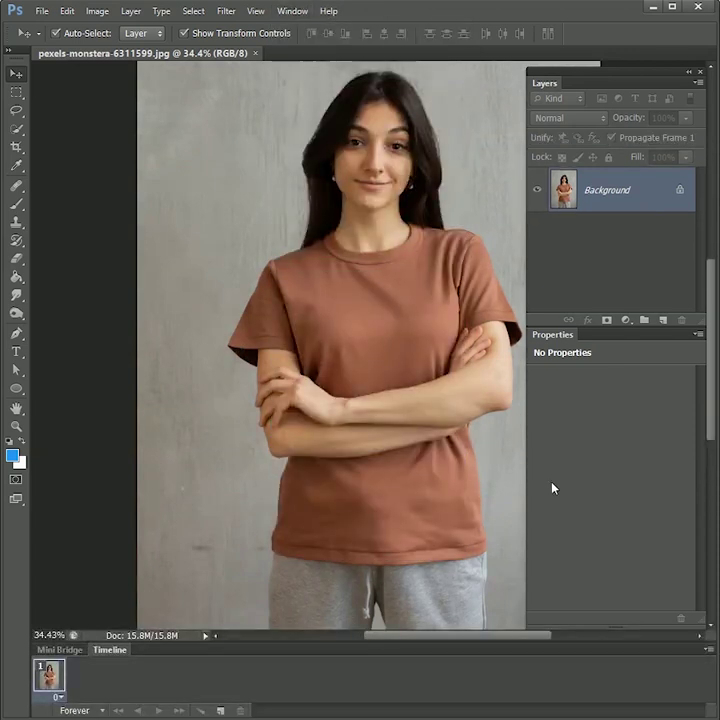
left_click_drag(408, 418, 347, 399)
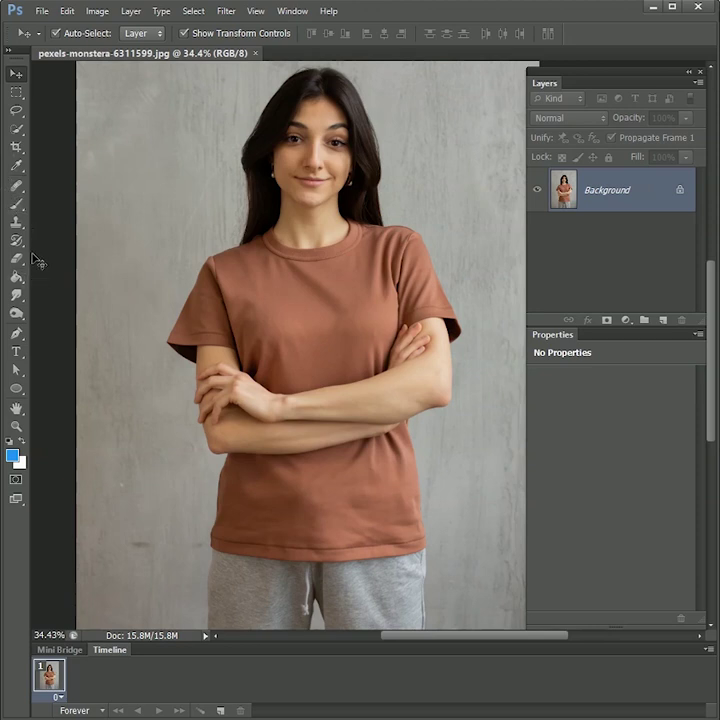
Select the whole T-shirt with the Quick Selection tool, including the part below the arms and the sleeve underside
left_click(27, 130)
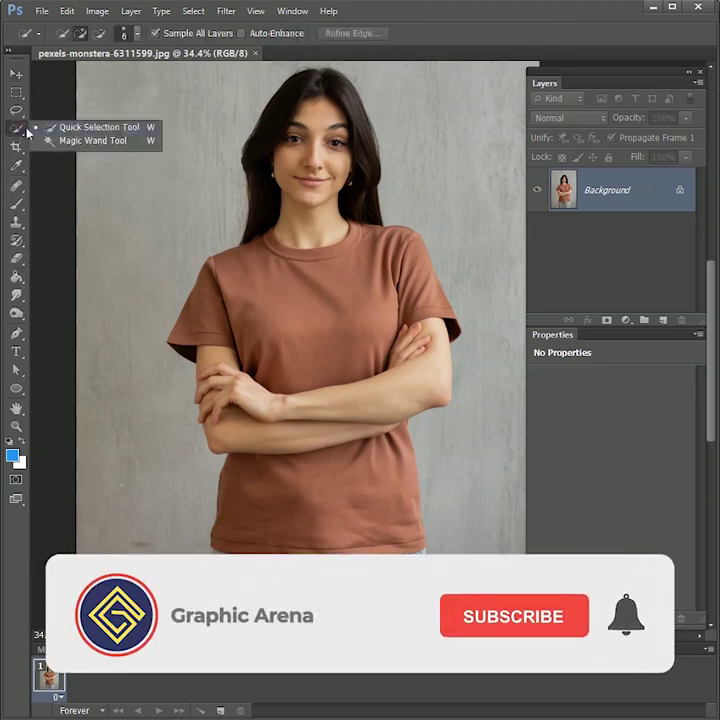
left_click(96, 128)
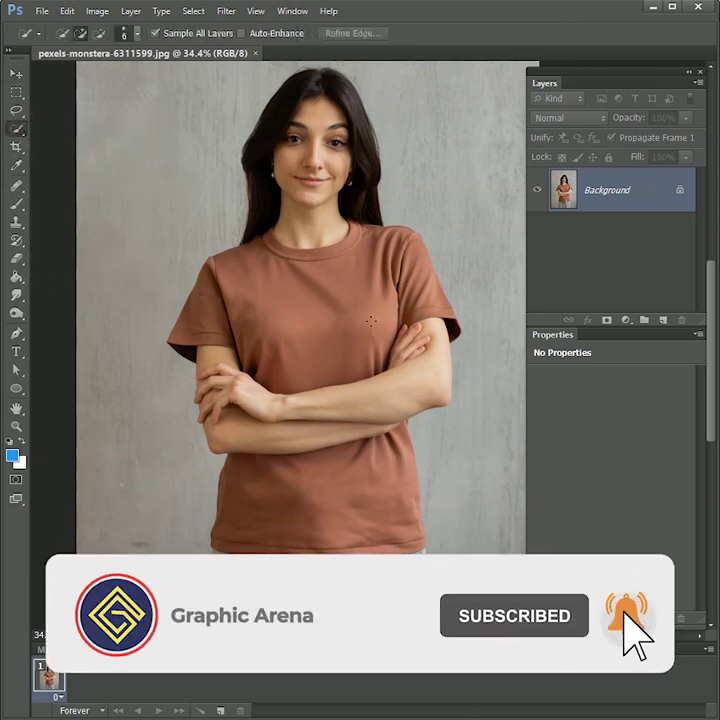
mouse_move(236, 336)
left_mouse_down()
mouse_move(196, 337)
mouse_move(259, 274)
mouse_move(380, 272)
mouse_move(452, 328)
left_mouse_up()
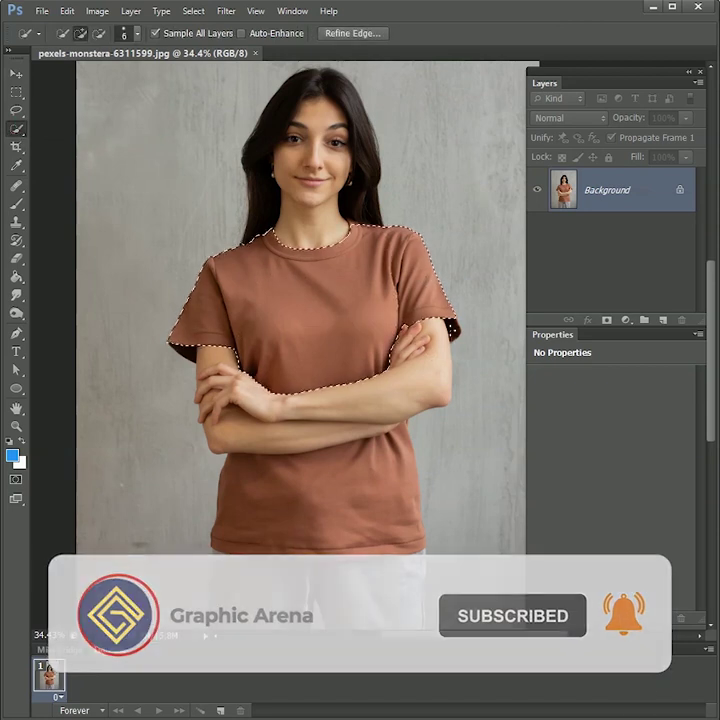
mouse_move(388, 436)
left_mouse_down()
mouse_move(360, 476)
mouse_move(290, 500)
left_mouse_up()
left_click(184, 352)
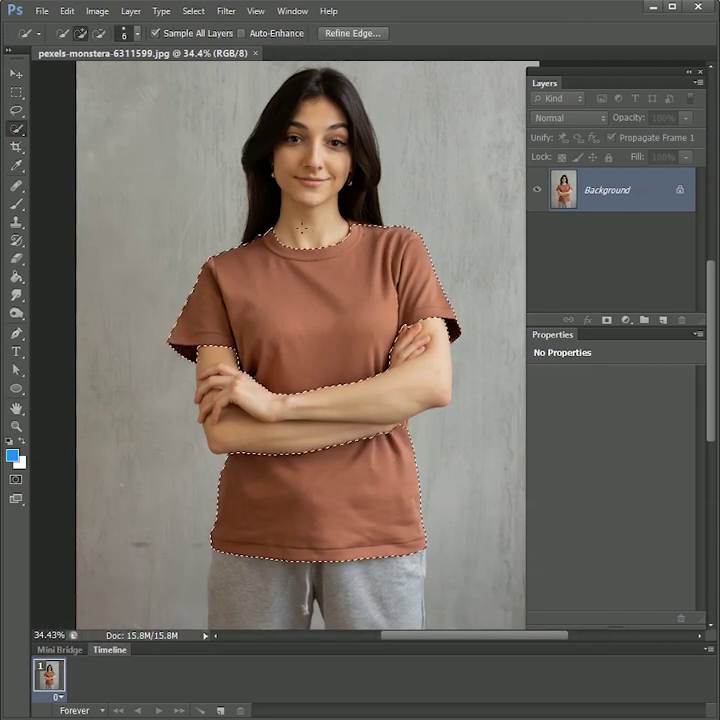
Start Refine Edge on the T-shirt selection, set the brush size to 46, and refine the shoulder edge beside the hair
key("z")
left_click_drag(264, 223, 352, 293)
key("w")
key("z")
left_click_drag(350, 348, 300, 342)
mouse_move(368, 493)
left_mouse_down()
mouse_move(241, 477)
mouse_move(299, 474)
left_mouse_up()
left_click(364, 34)
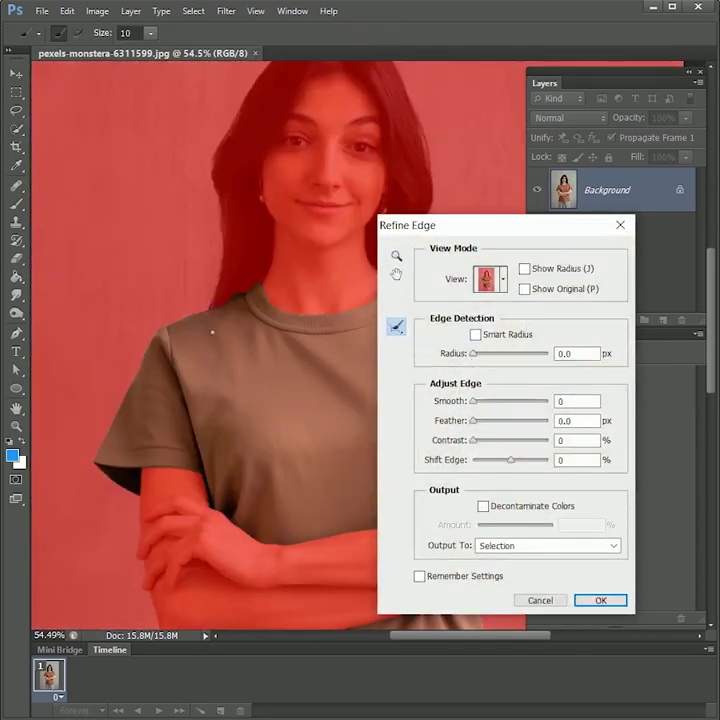
left_click(147, 38)
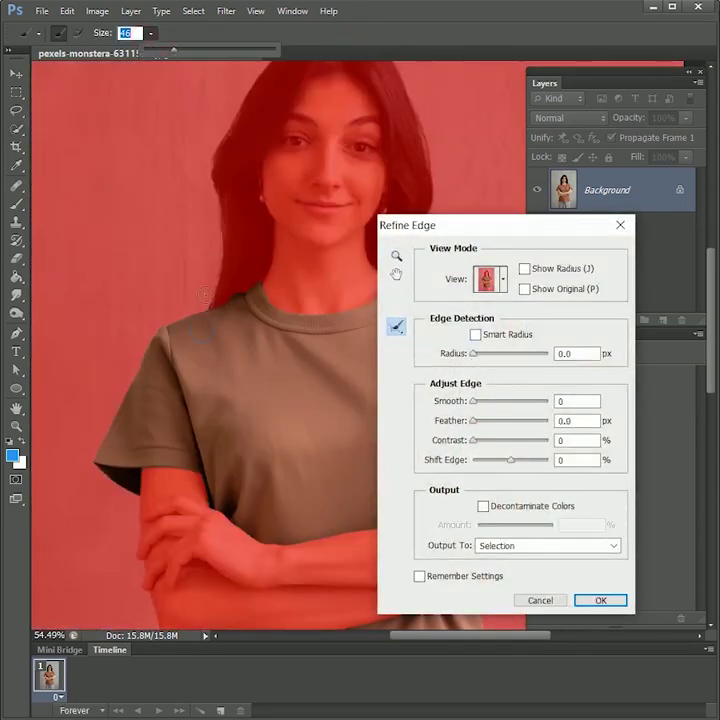
left_click_drag(249, 292, 152, 342)
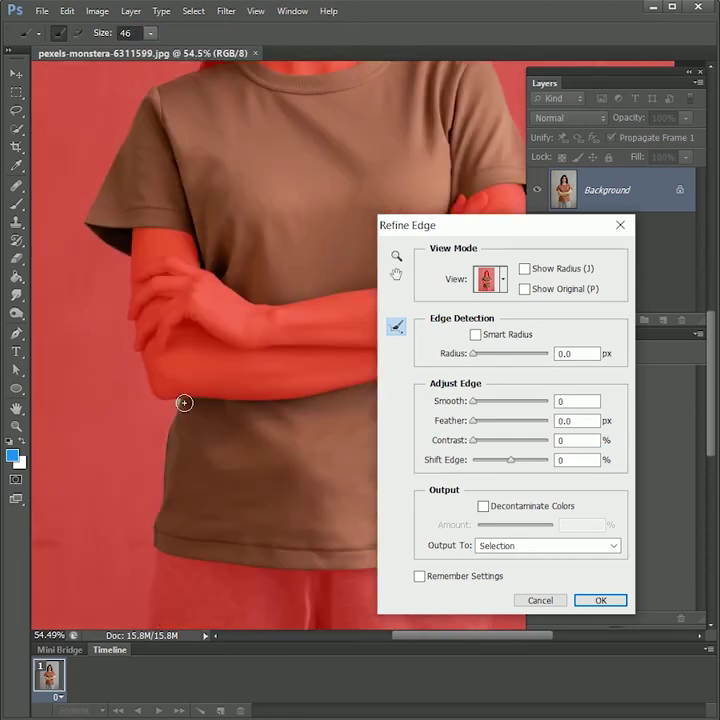
Refine the selection along the waist, forearm, hand and collar edges, and apply the refinement
left_click_drag(185, 402, 262, 572)
mouse_move(117, 570)
left_mouse_down()
mouse_move(275, 540)
mouse_move(250, 372)
left_mouse_up()
left_click_drag(249, 360, 172, 379)
left_click_drag(80, 385, 119, 405)
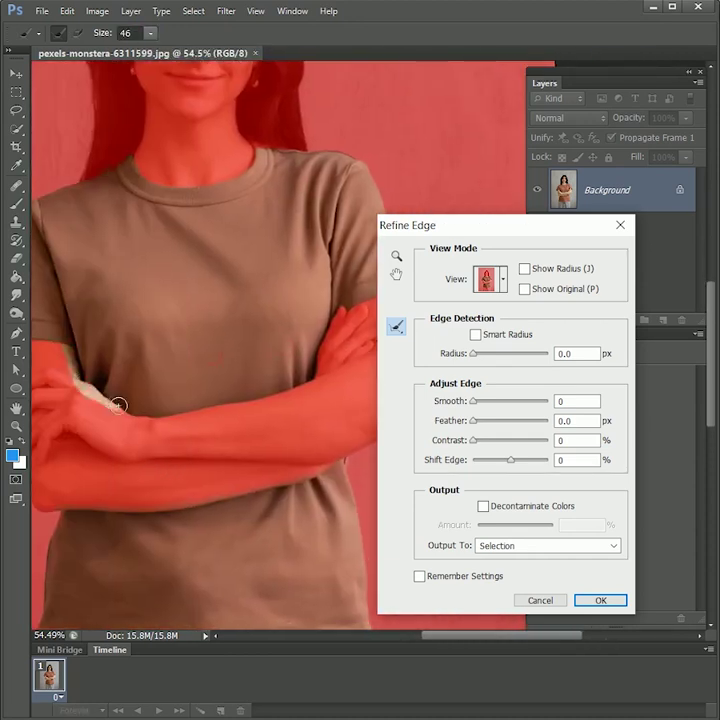
left_click_drag(119, 405, 338, 356)
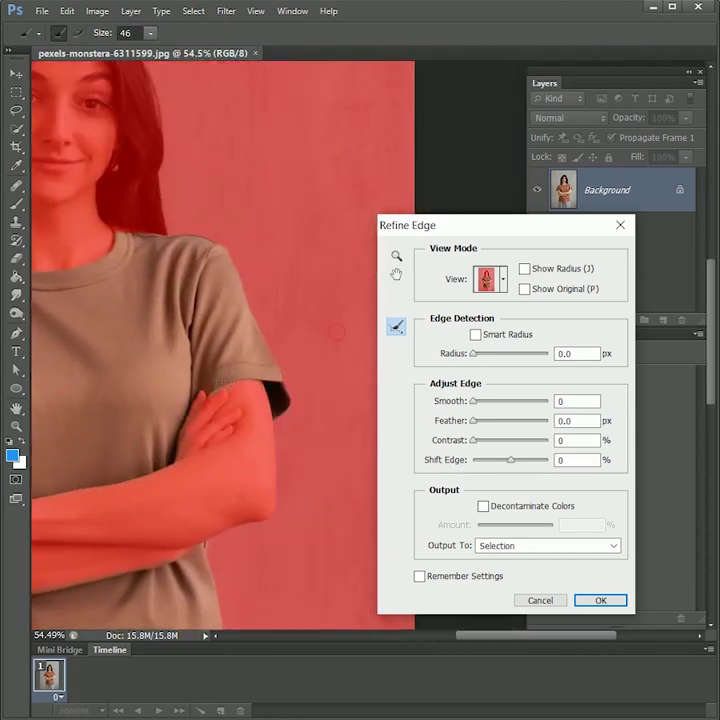
left_click_drag(215, 398, 135, 230)
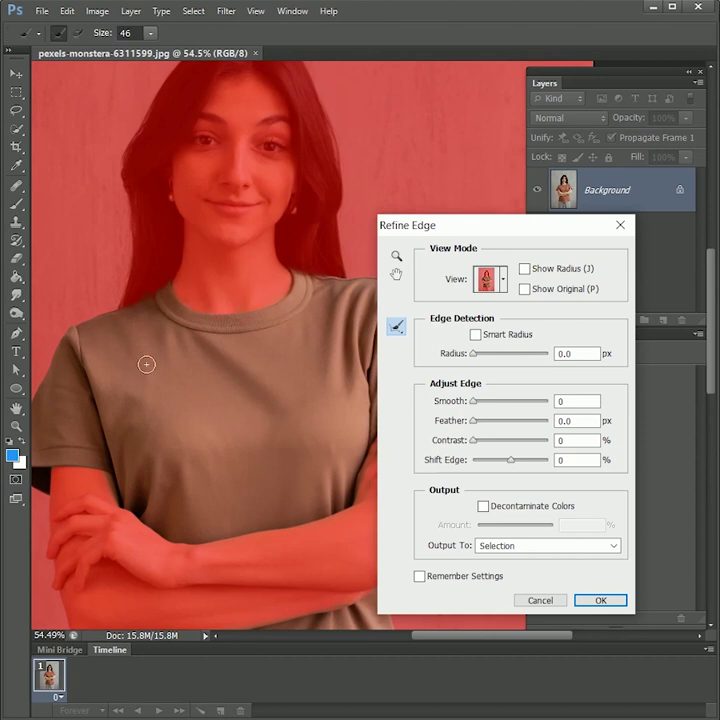
left_click(593, 598)
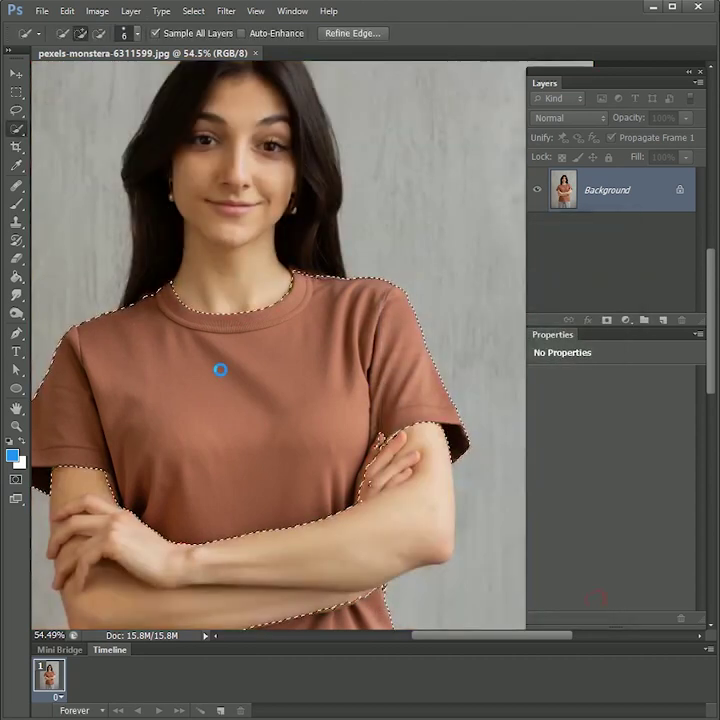
Switch to Quick Mask mode with the Brush tool and paint black along the shoulder edge beside the collar
key("z")
mouse_move(293, 301)
left_mouse_down()
mouse_move(365, 316)
mouse_move(340, 309)
mouse_move(347, 305)
mouse_move(315, 329)
left_mouse_up()
key("w")
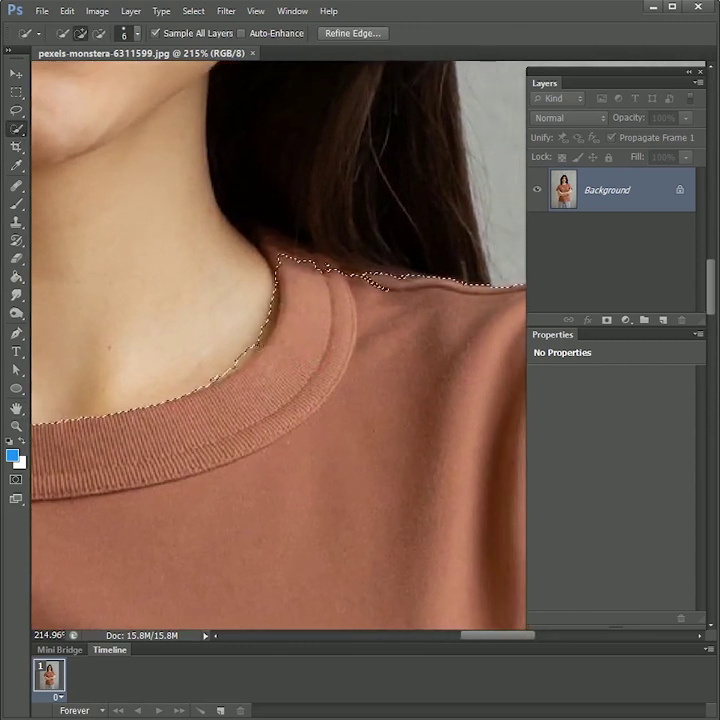
right_click(18, 205)
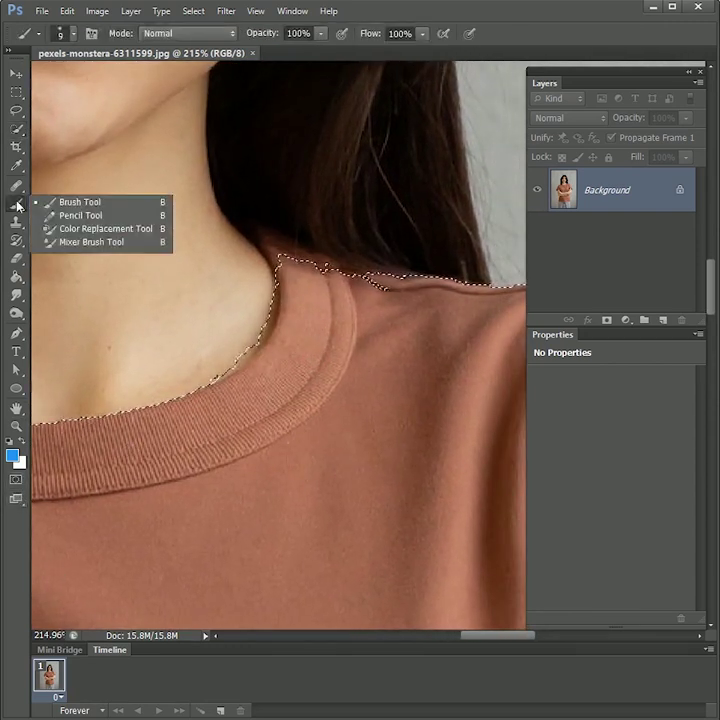
left_click(66, 208)
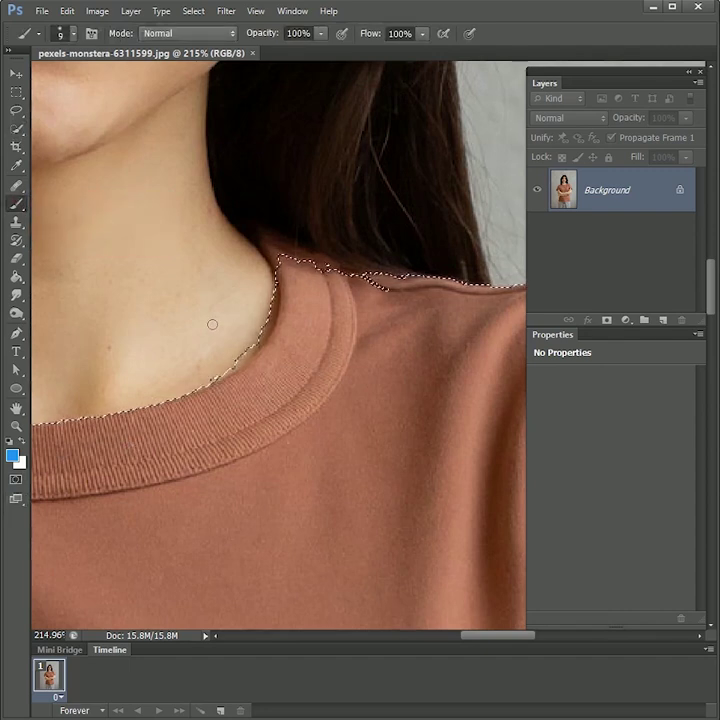
left_click(17, 480)
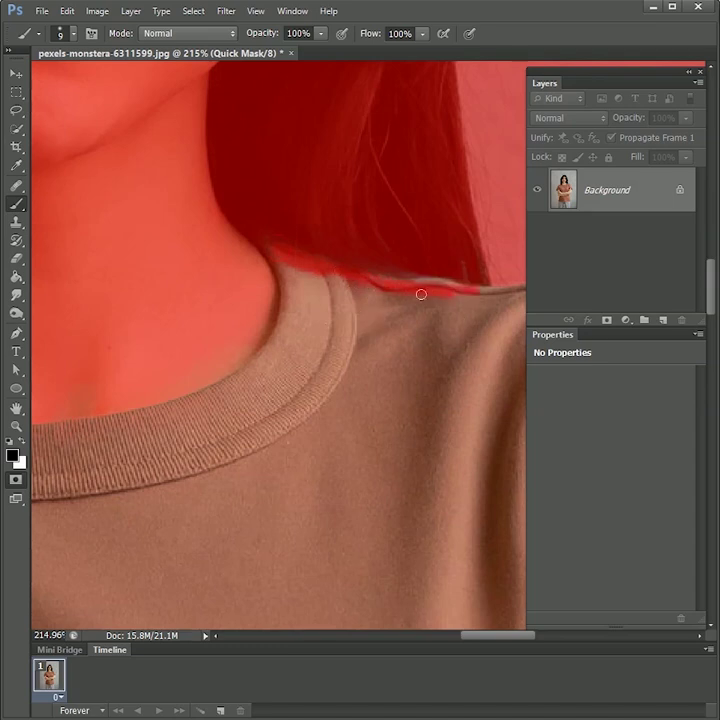
Paint white in the quick mask to restore the T-shirt along both shoulders next to the collar
left_click(23, 443)
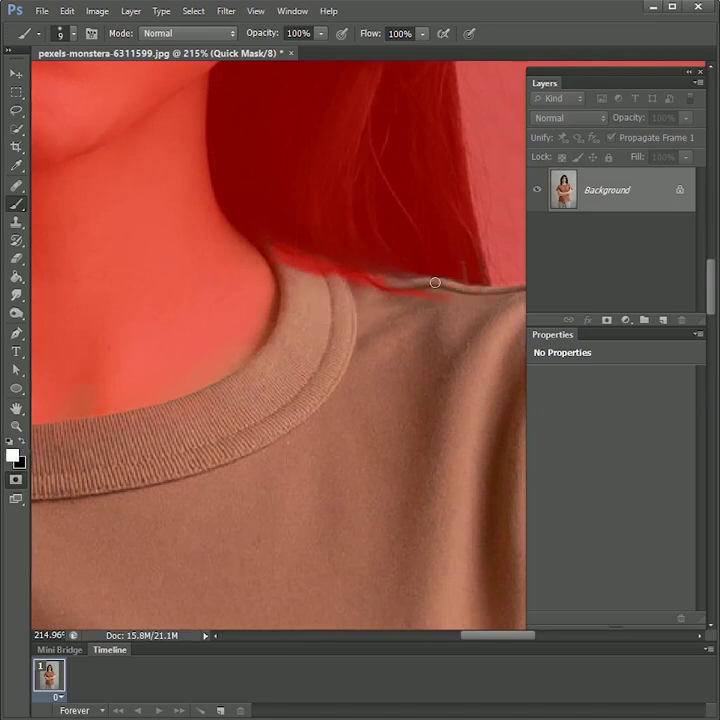
left_click_drag(309, 259, 379, 289)
left_click_drag(166, 296, 50, 373)
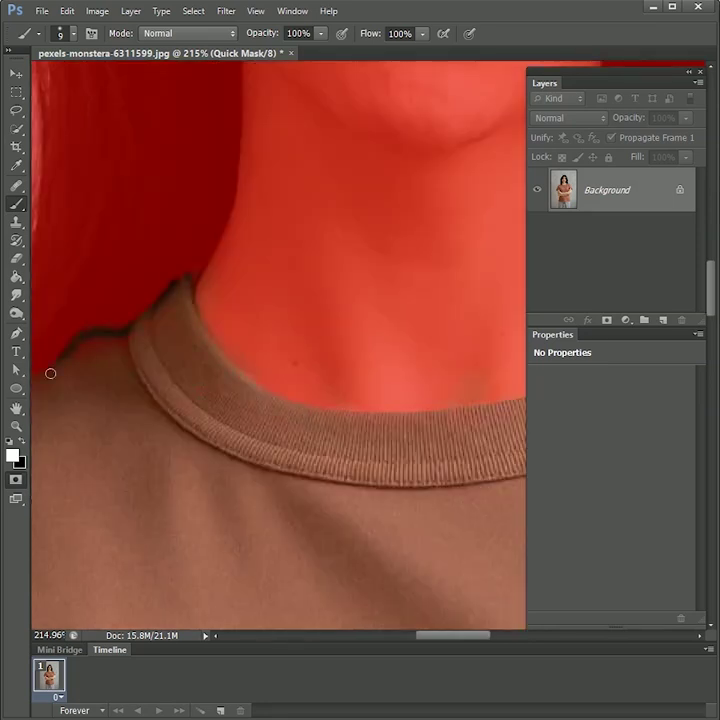
Mask out the upper arm, hand and fingers with black, and restore the sleeve's dark underside with a white size 12 brush
key("x")
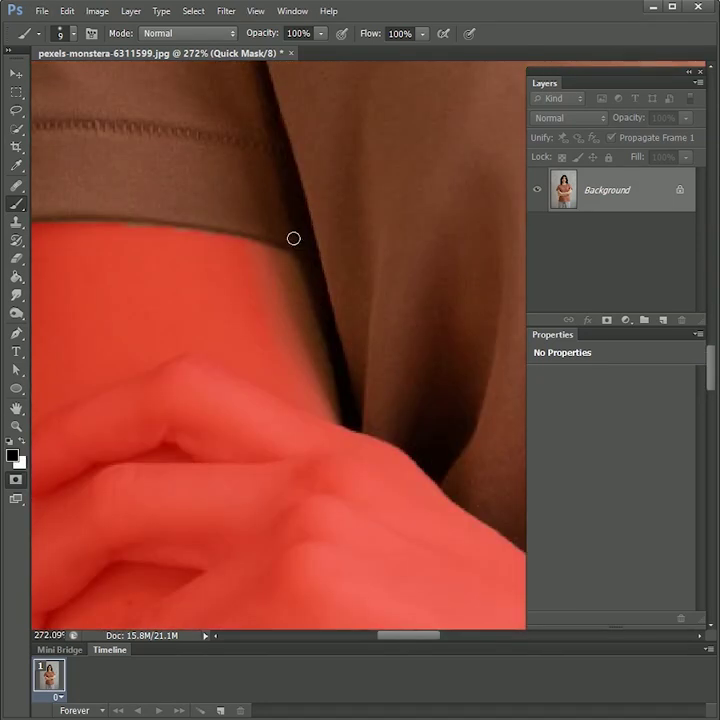
left_click_drag(294, 238, 338, 434)
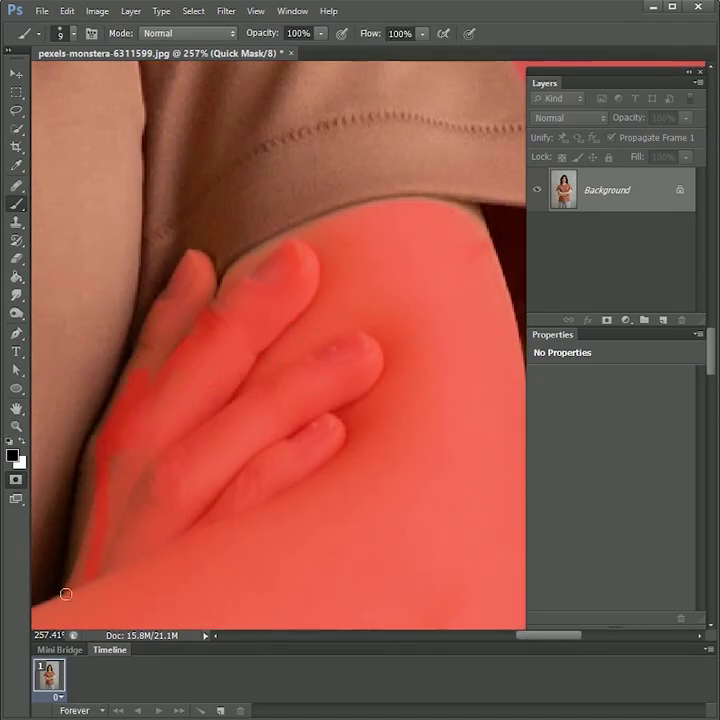
left_click_drag(65, 593, 205, 386)
left_click_drag(430, 200, 500, 303)
key("x")
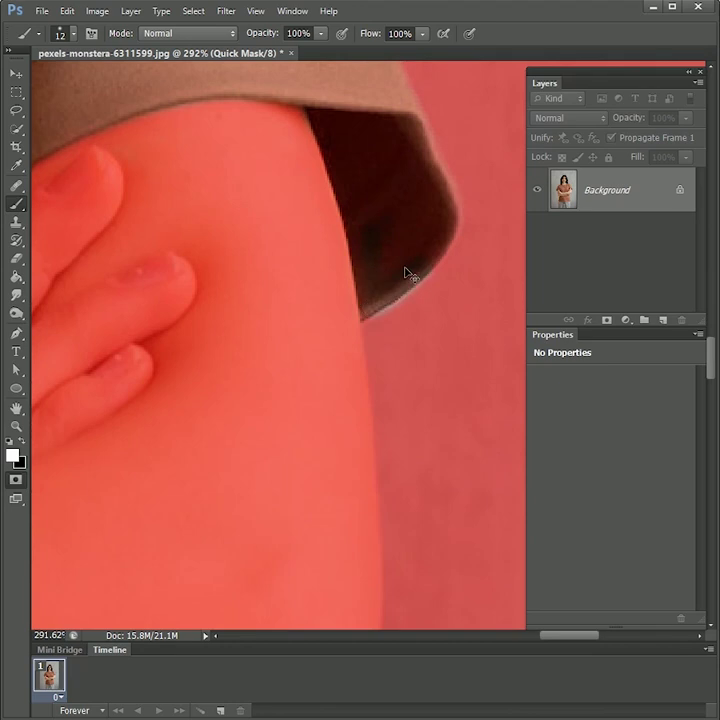
key("z")
left_click_drag(347, 219, 267, 219)
left_click_drag(163, 408, 221, 408)
Mask out the lower forearm edge above the shirt's waist with black, and leave Quick Mask mode
key("x")
left_click_drag(60, 375, 505, 392)
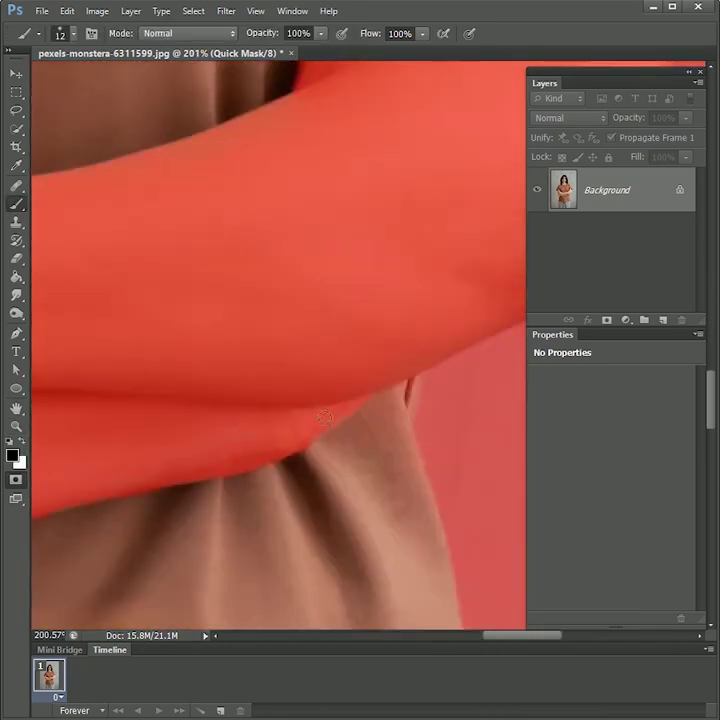
left_click_drag(390, 440, 282, 433)
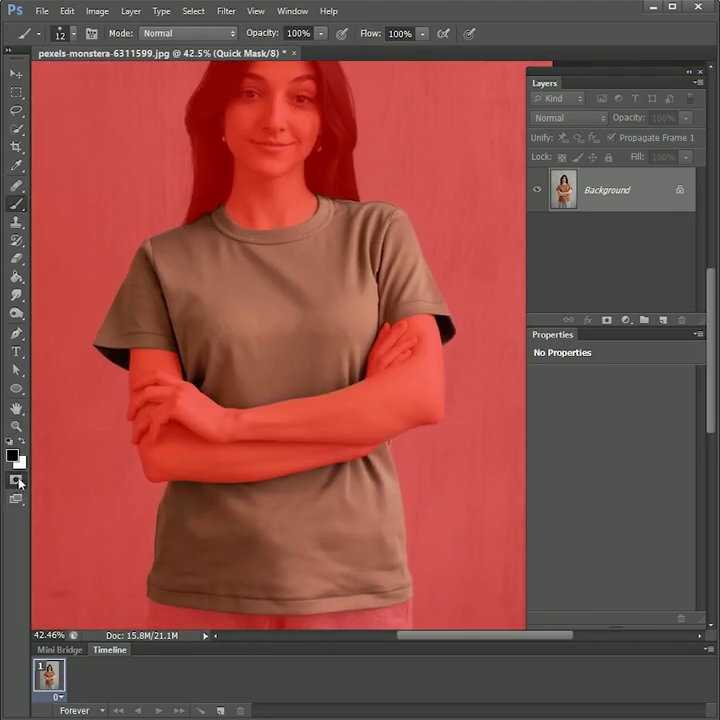
left_click(16, 479)
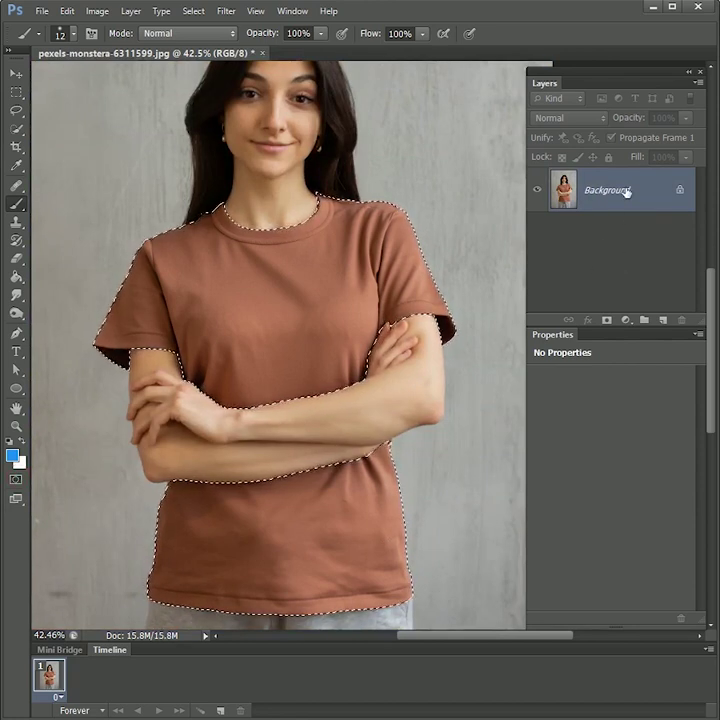
Copy the selected T-shirt to a new layer and check the cutout by briefly hiding the Background
key("ctrl+j")
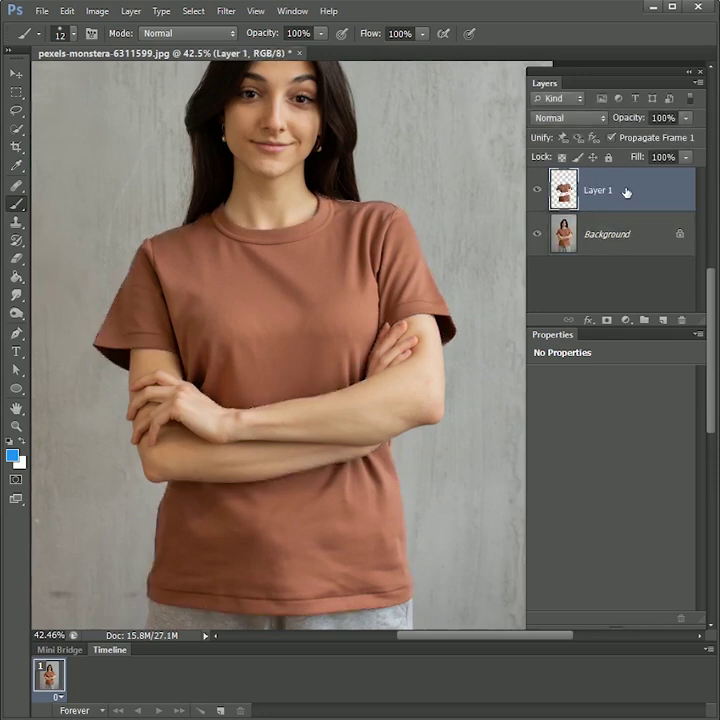
left_click(537, 234)
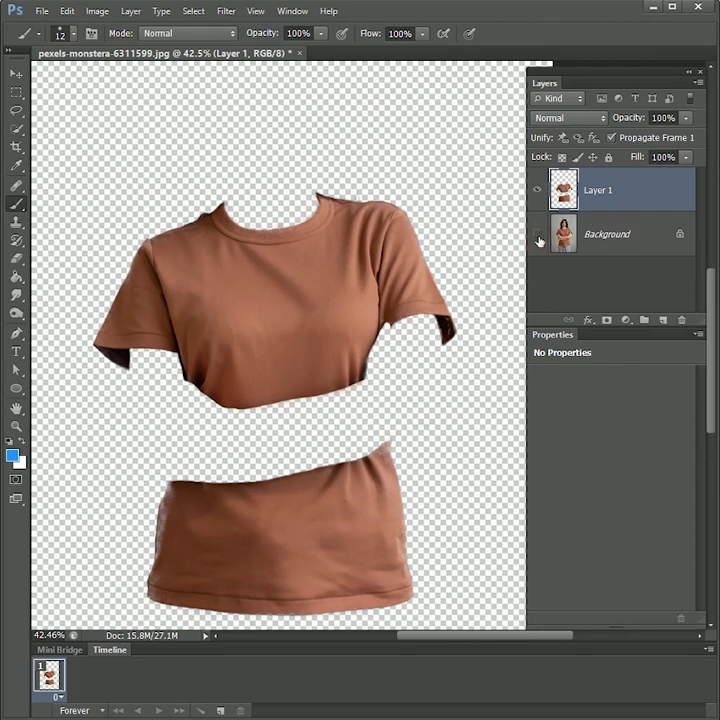
left_click(537, 236)
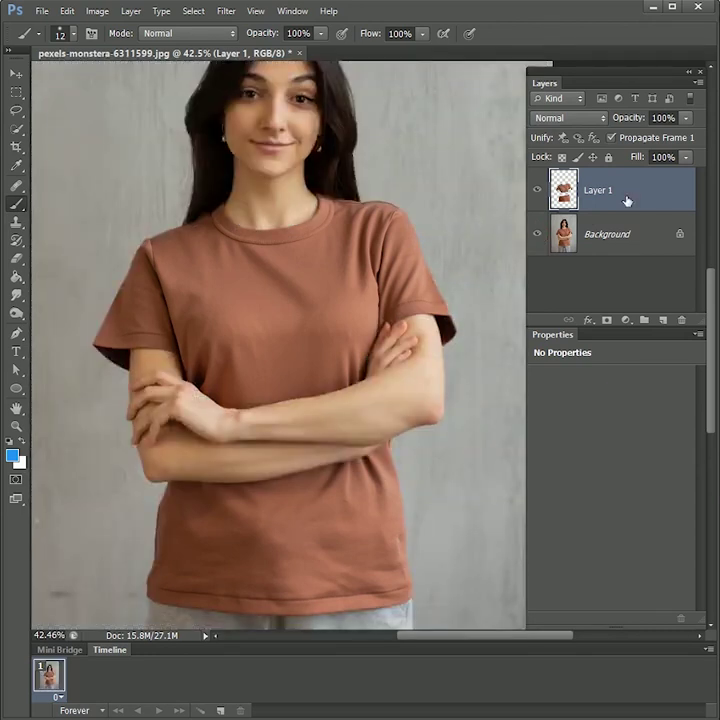
Duplicate the T-shirt layer under the suggested name and hide the copy
right_click(590, 190)
left_click(628, 238)
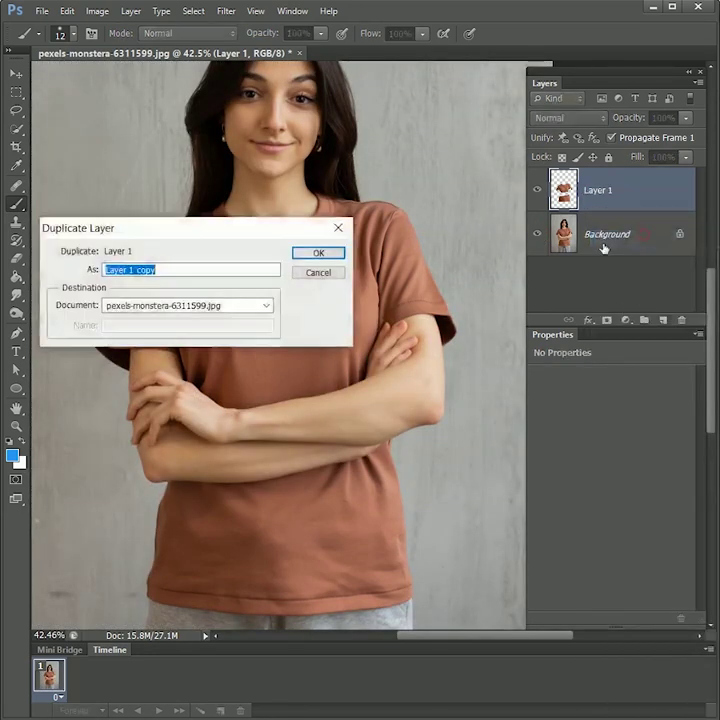
left_click(336, 256)
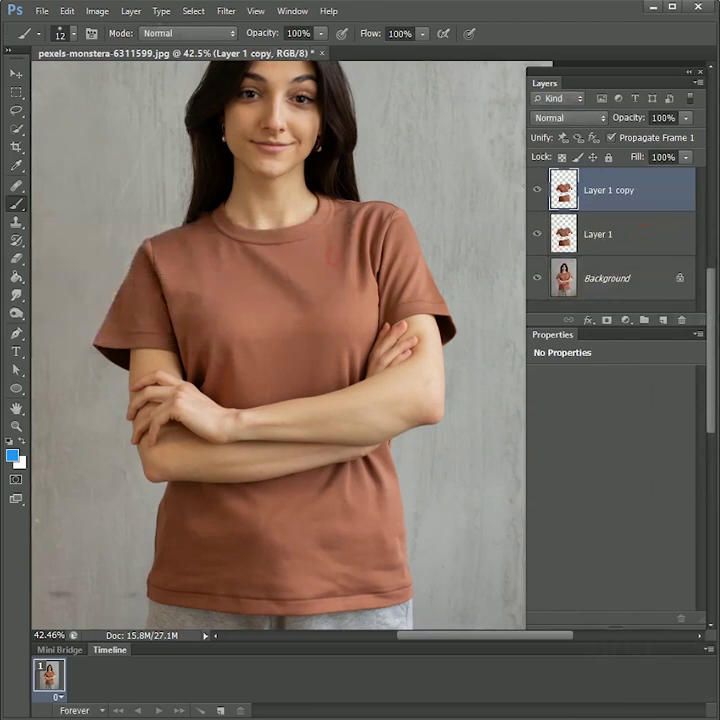
left_click(539, 192)
Add a second animation frame and recolor Layer 1's T-shirt green with Hue/Saturation, setting the hue to +113
left_click(578, 238)
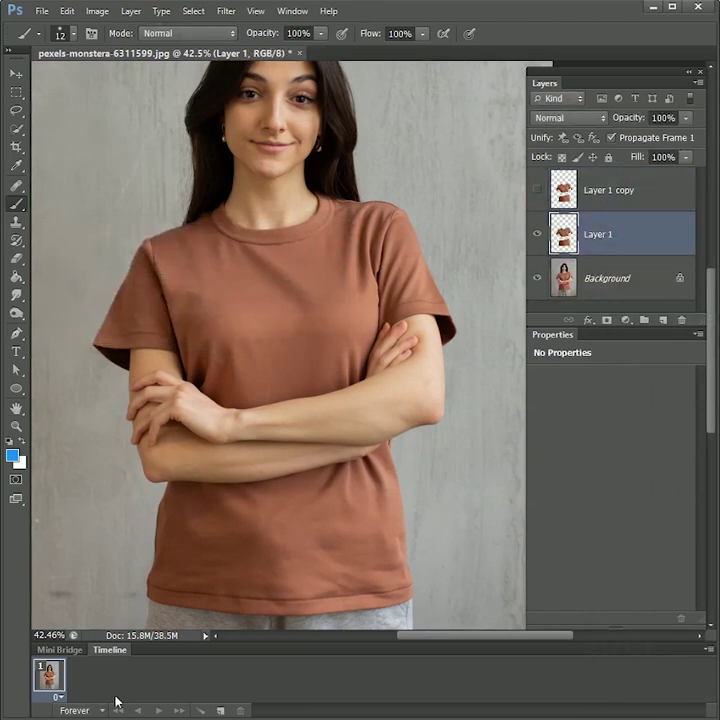
left_click(220, 712)
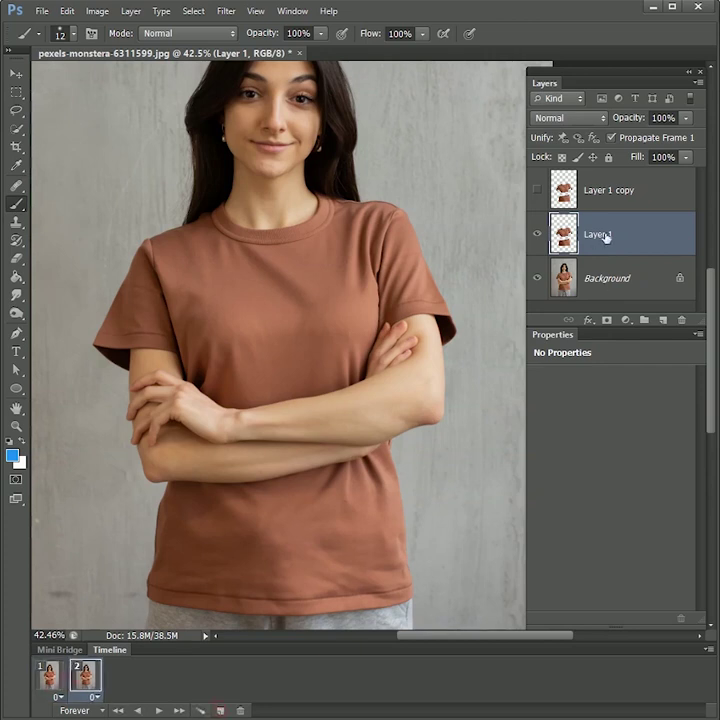
left_click(97, 11)
mouse_move(100, 56)
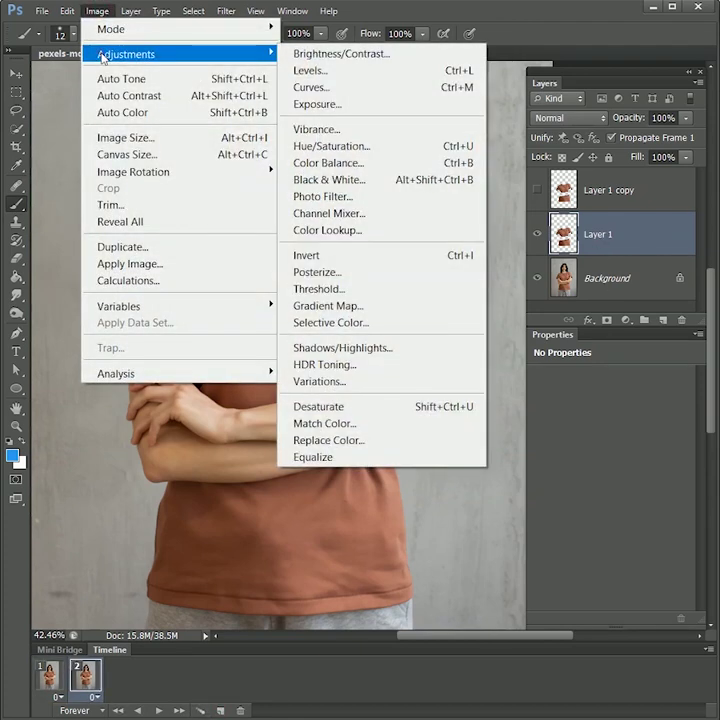
left_click(370, 148)
left_click_drag(278, 454, 303, 389)
left_click_drag(270, 470, 321, 485)
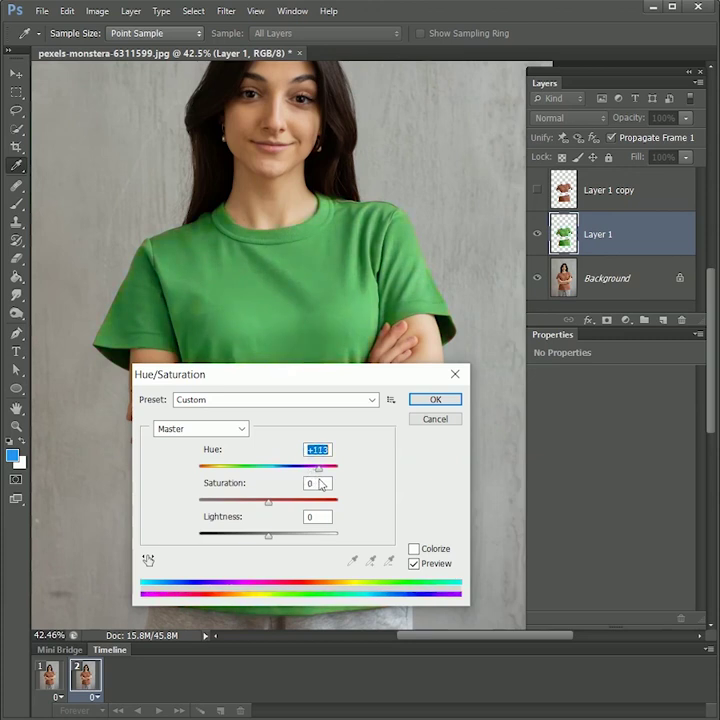
key("b")
left_click(437, 401)
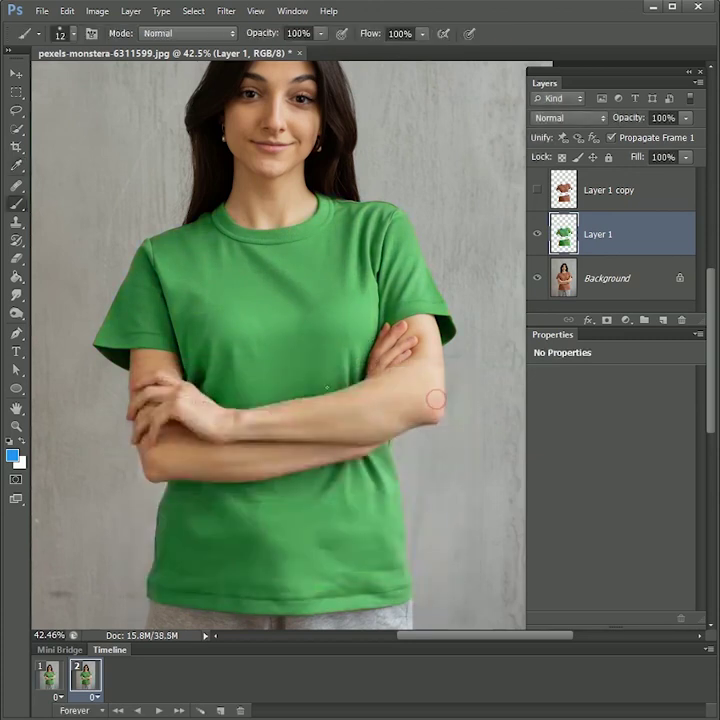
Hide Layer 1 in frame 1, show it in frame 2, and compare the two frames
left_click(50, 678)
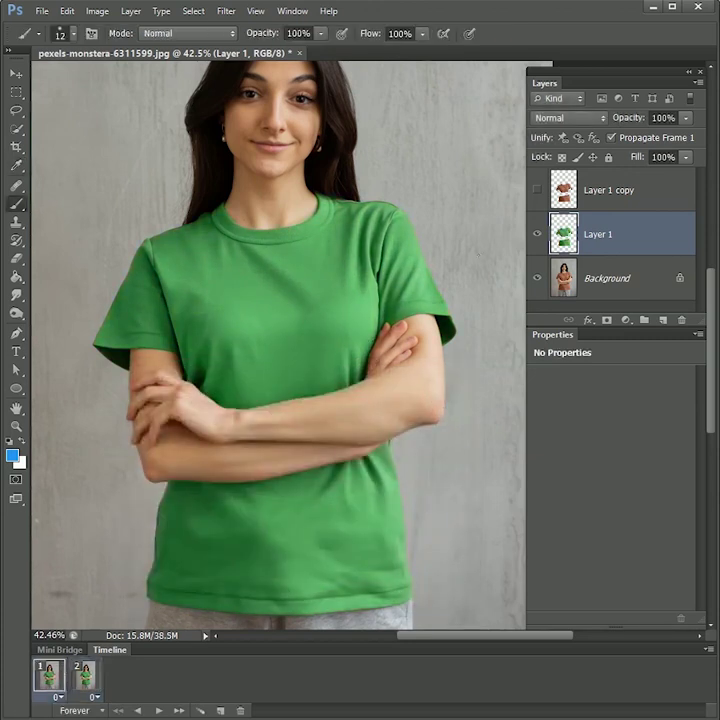
left_click(537, 234)
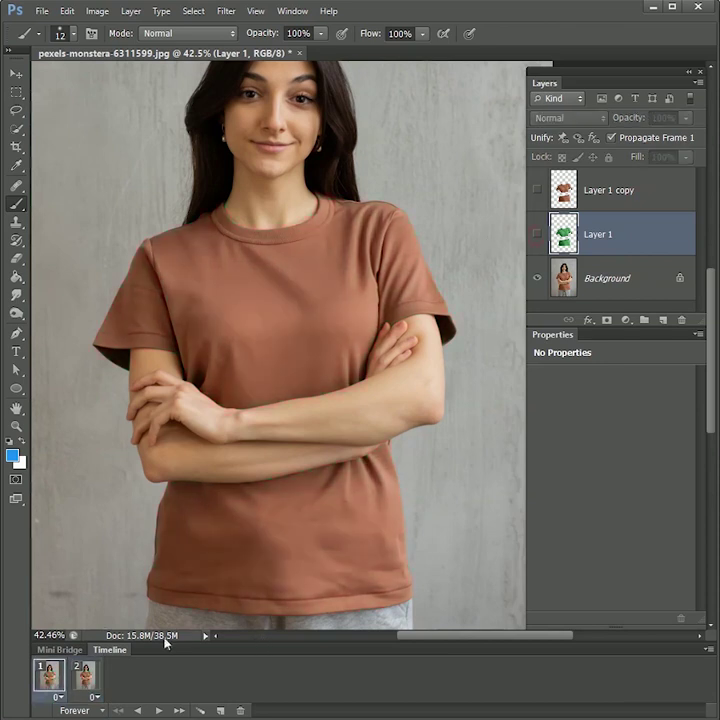
left_click(80, 678)
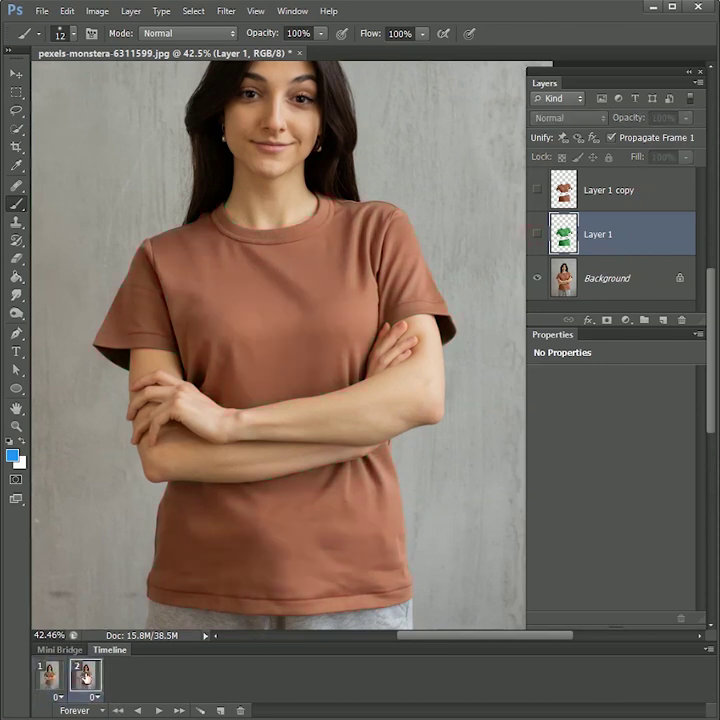
left_click(537, 236)
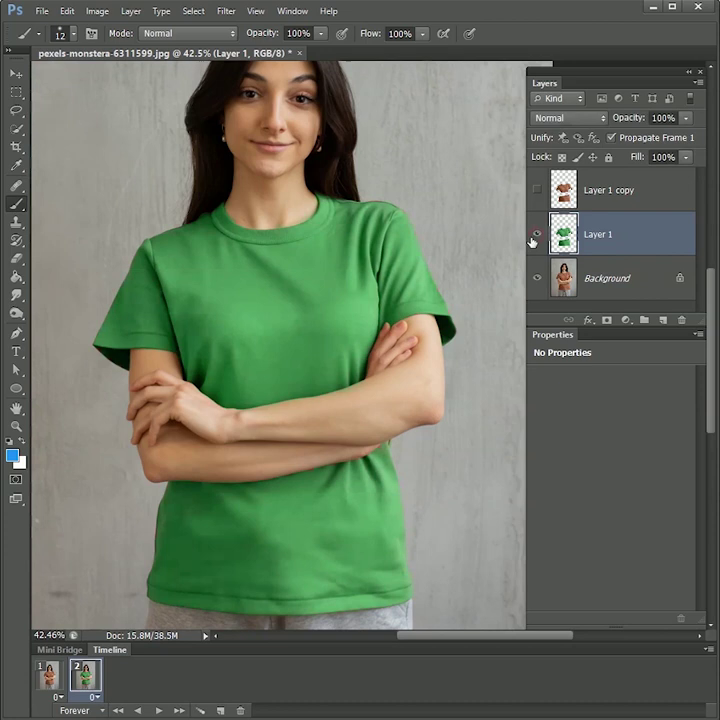
left_click(50, 677)
left_click(85, 682)
Add a third frame after frame 2, showing Layer 1 copy and hiding Layer 1 in it
left_click(221, 710)
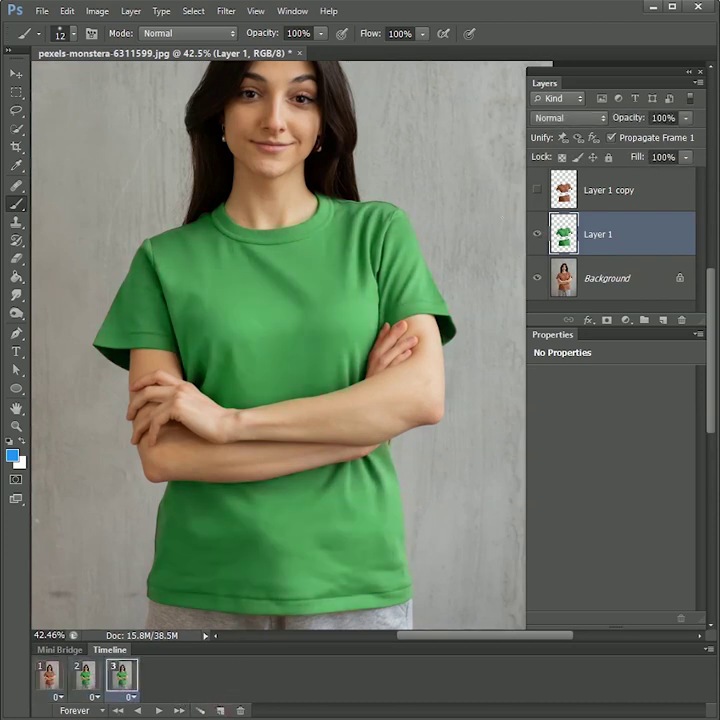
left_click(537, 190)
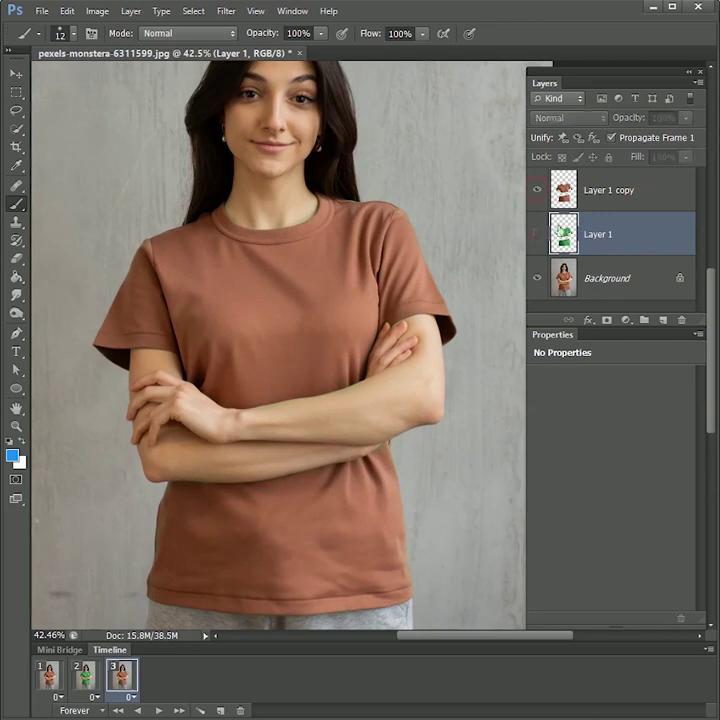
left_click(537, 234)
Recolor Layer 1 copy's T-shirt blue with Hue/Saturation, setting the hue to -140
left_click(610, 190)
left_click(96, 10)
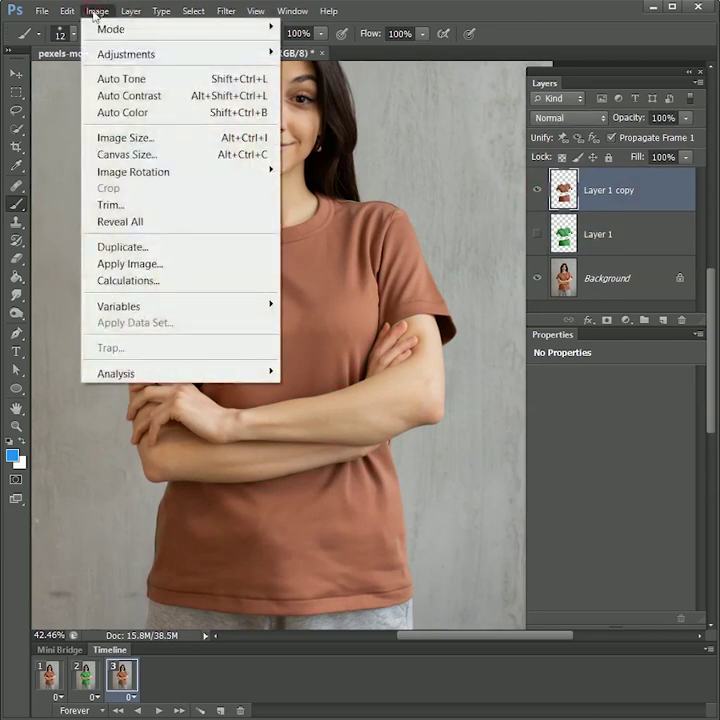
mouse_move(100, 53)
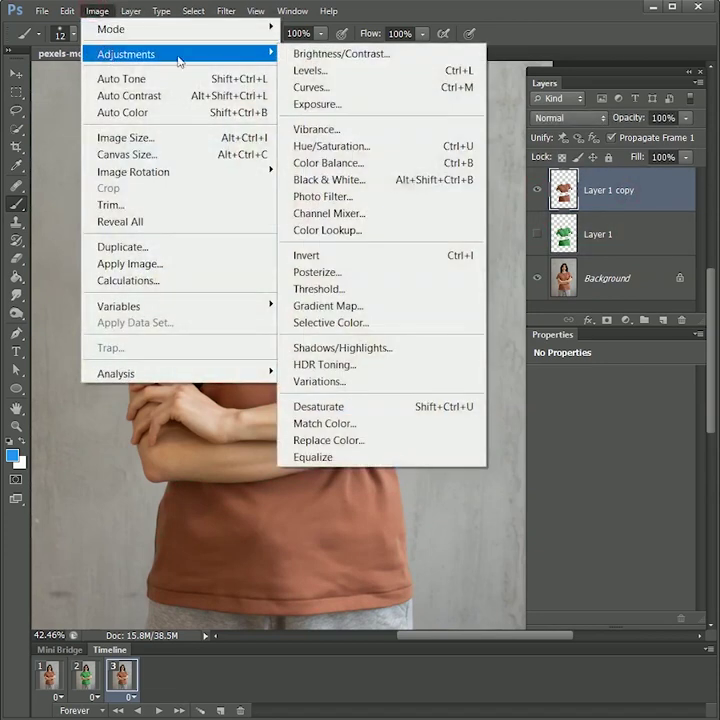
left_click(386, 146)
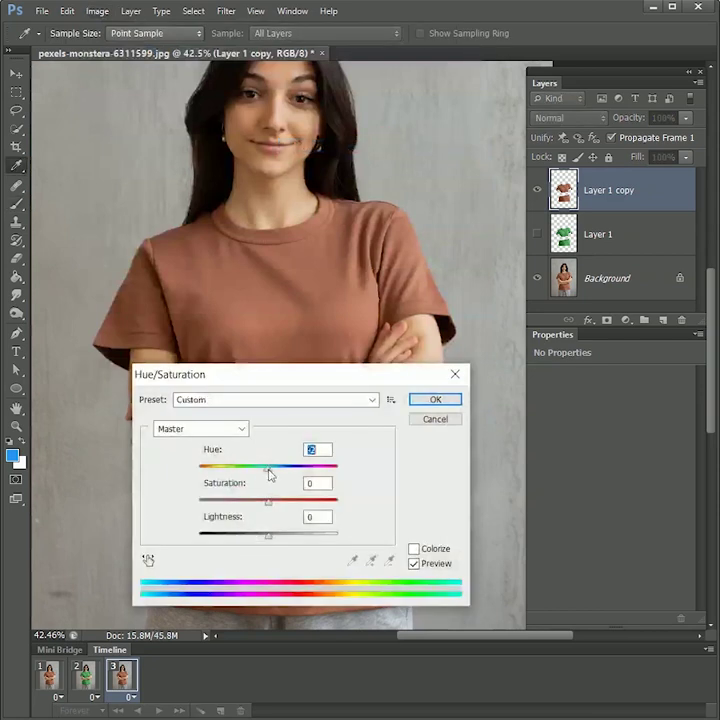
left_click_drag(268, 474, 212, 489)
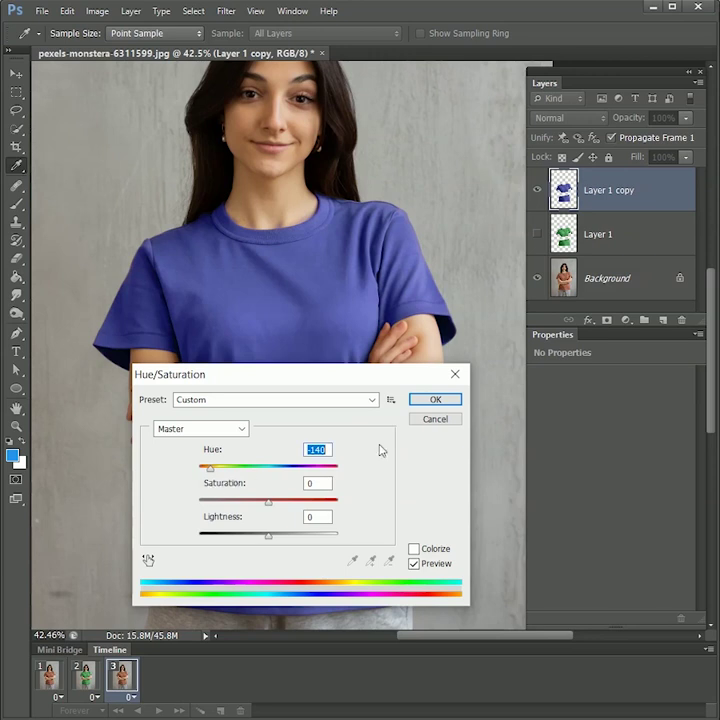
left_click(440, 400)
key("b")
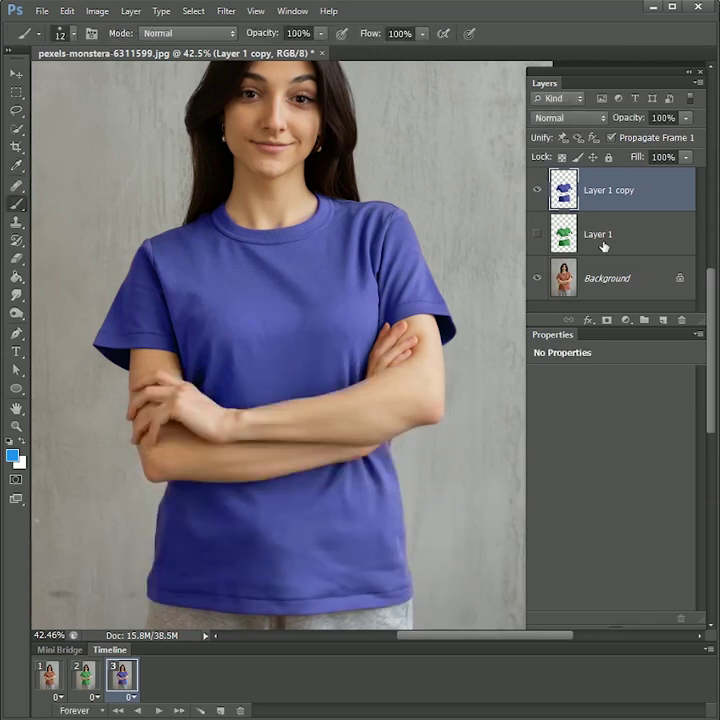
Rename Layer 1 copy as Blue and Layer 1 as Green
double_click(607, 192)
type("Blue")
key("Return")
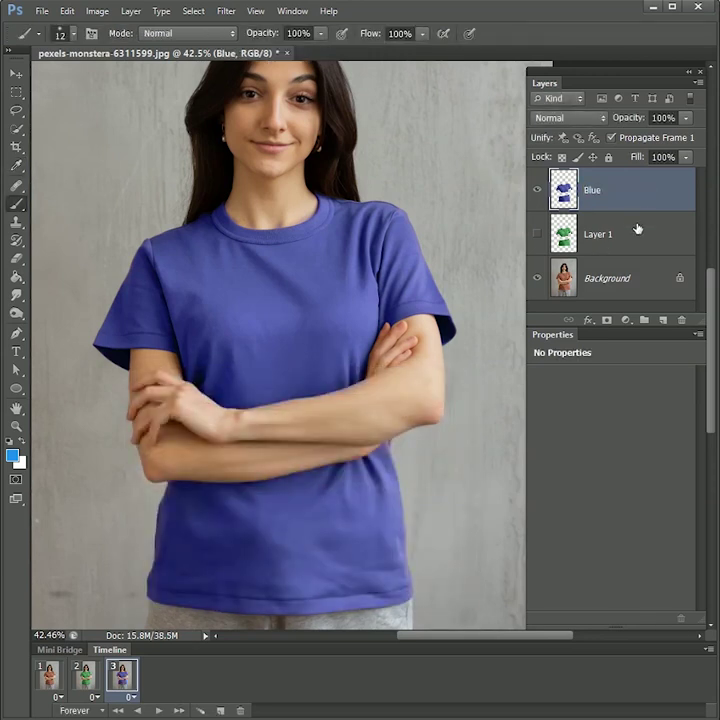
double_click(599, 236)
type("Green")
key("Return")
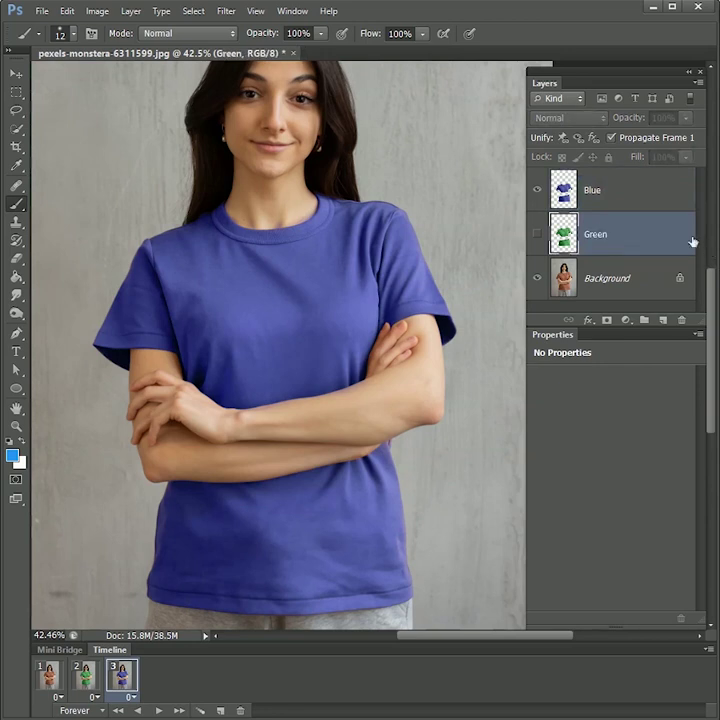
Tween between frames 1 and 2 with 10 added frames across all layers, and play the animation to check the transition
left_click(49, 676)
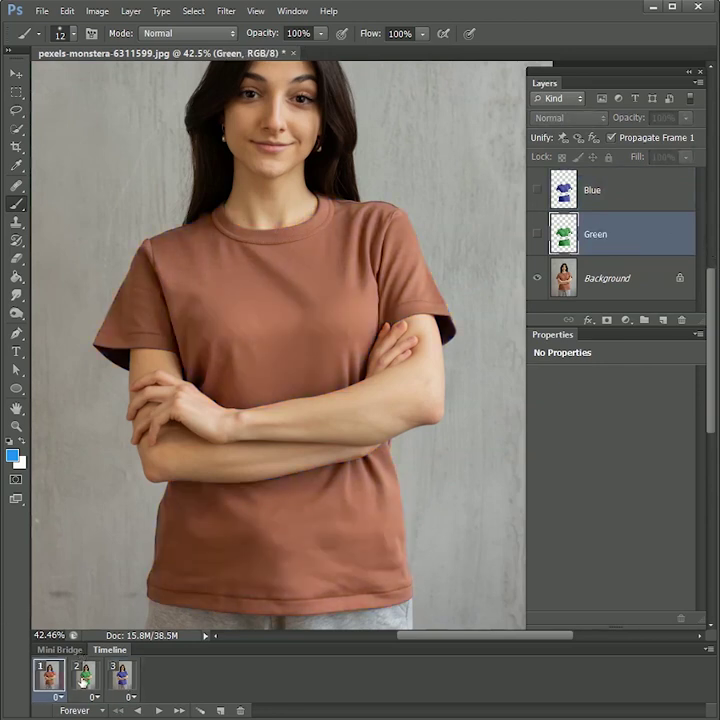
left_click(84, 682)
left_click(116, 678)
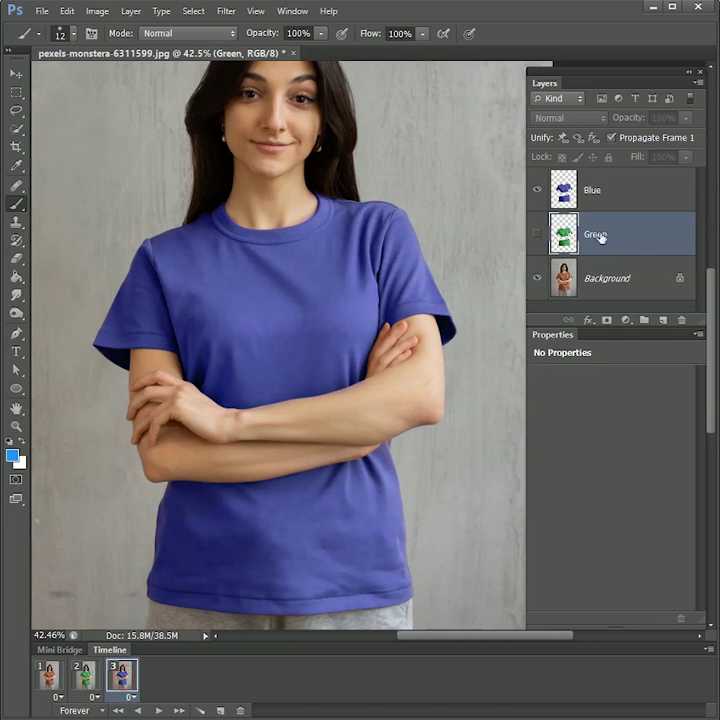
left_click(66, 687)
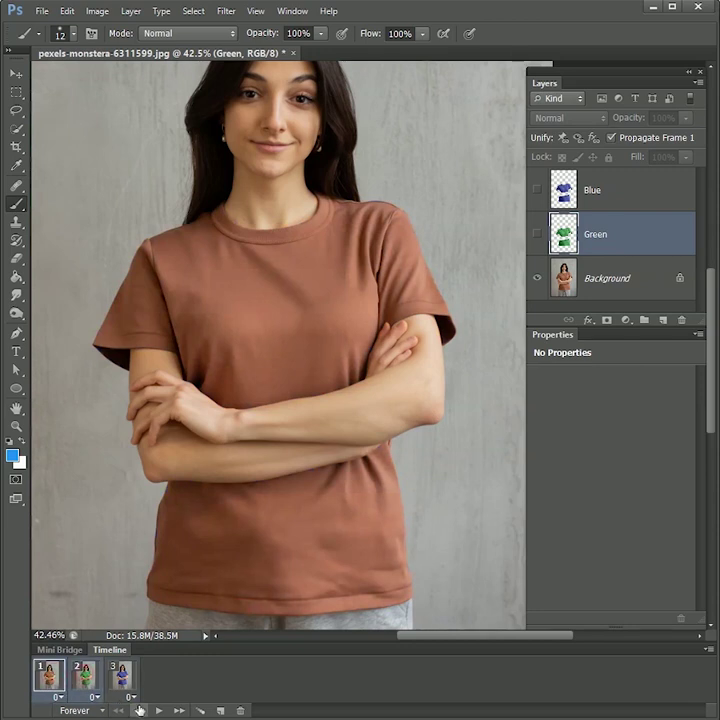
left_click(201, 711)
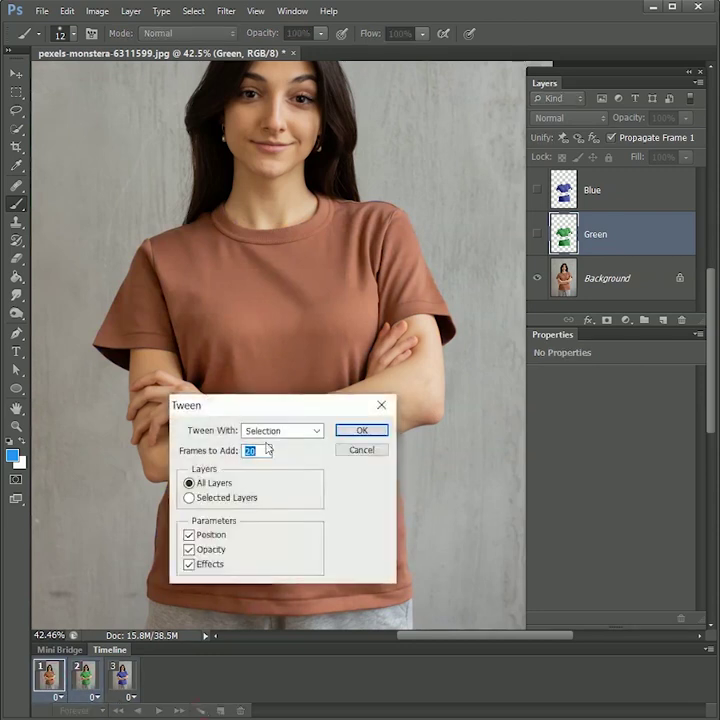
left_click_drag(292, 408, 364, 394)
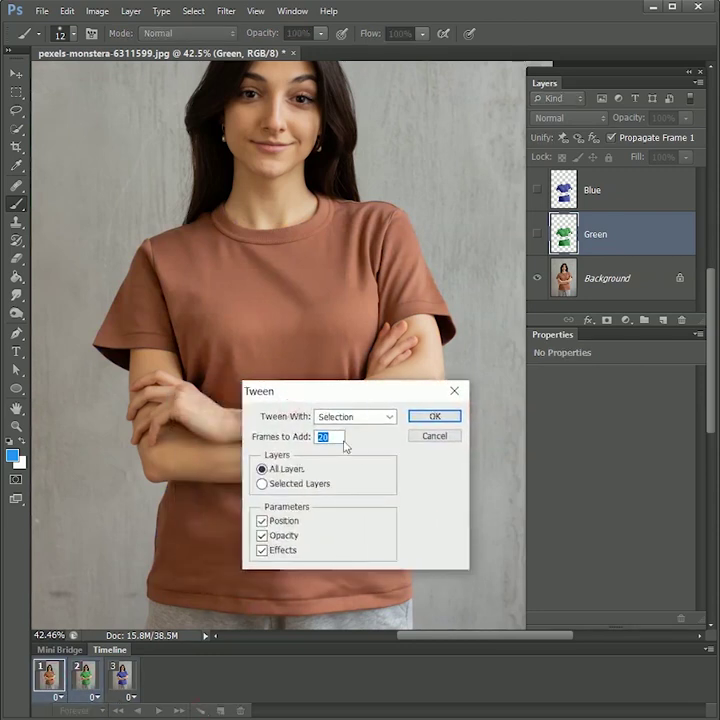
double_click(340, 438)
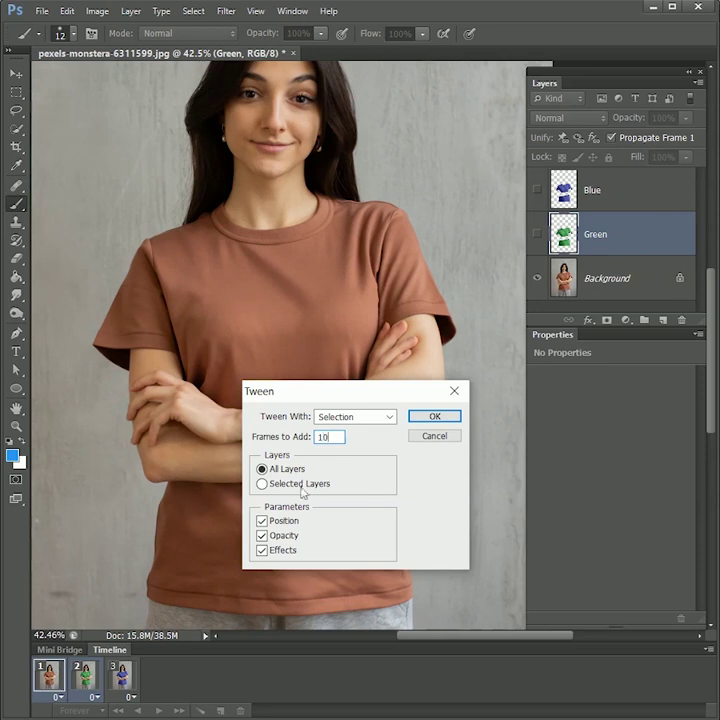
left_click(456, 418)
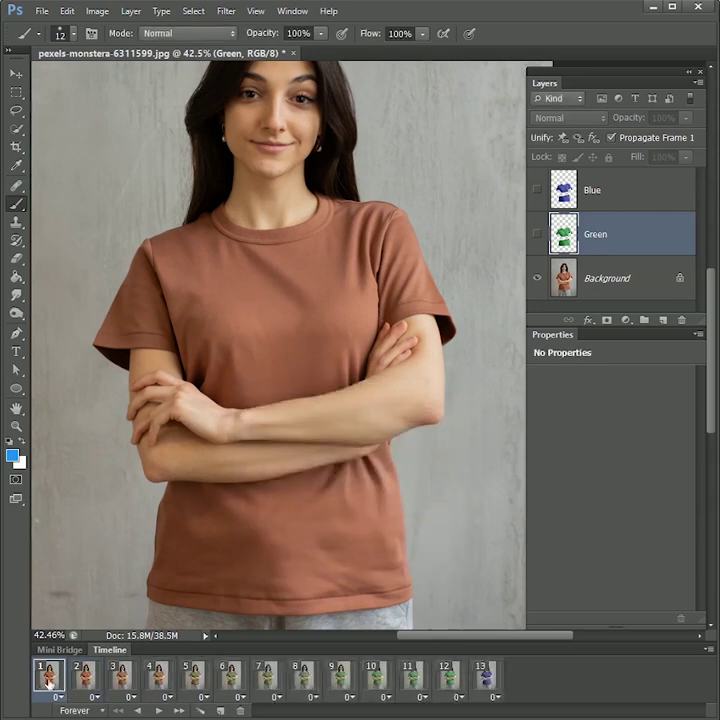
left_click(159, 711)
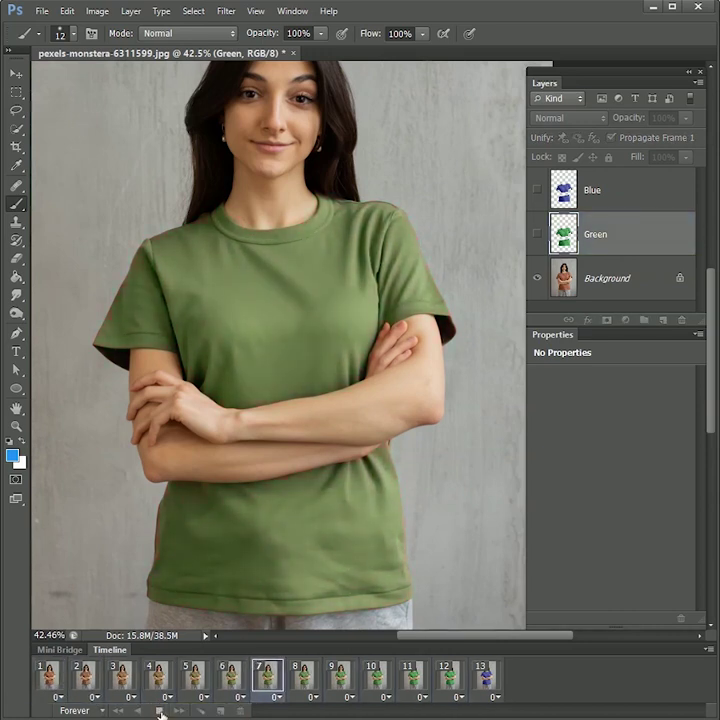
left_click(161, 711)
Tween between frames 12 and 13 with 10 added frames, play the animation, and return to frame 1
left_click(452, 683)
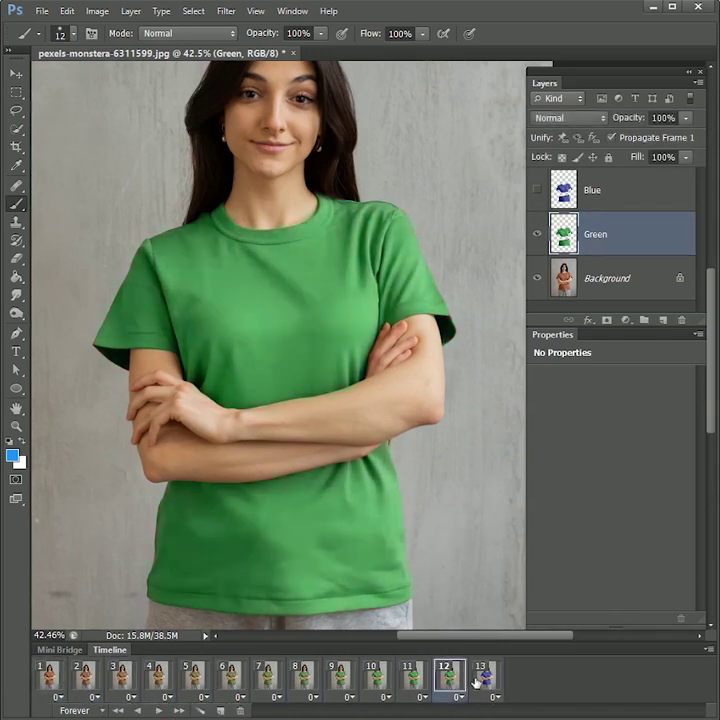
left_click(486, 678, "shift")
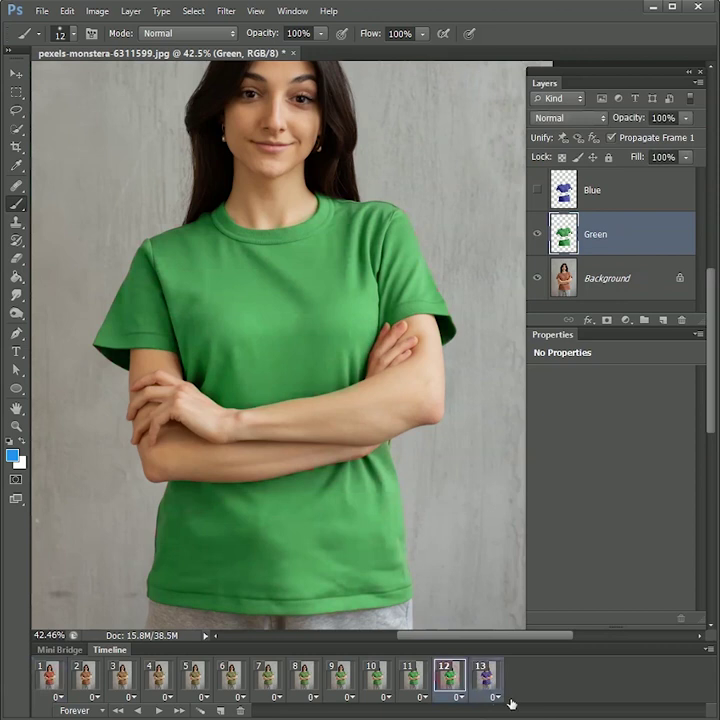
left_click(201, 710)
left_click(450, 418)
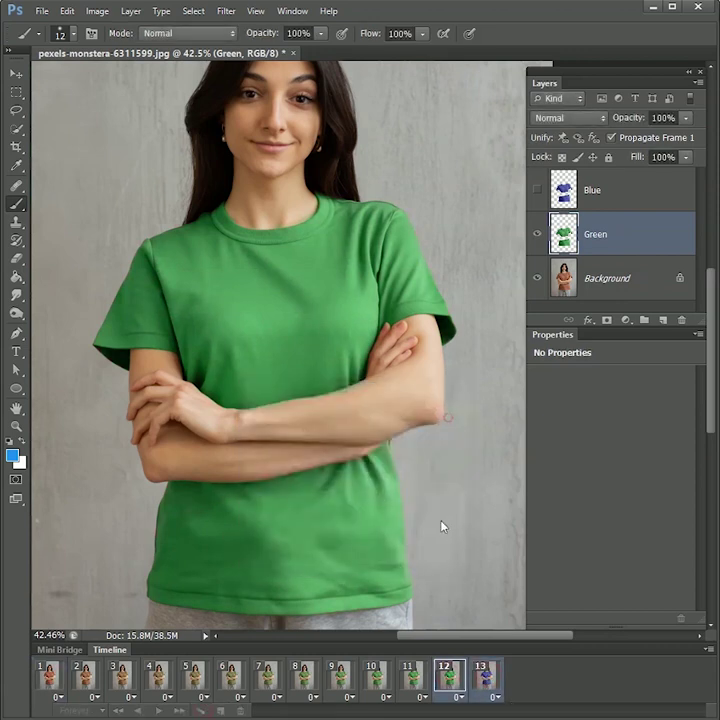
left_click(159, 710)
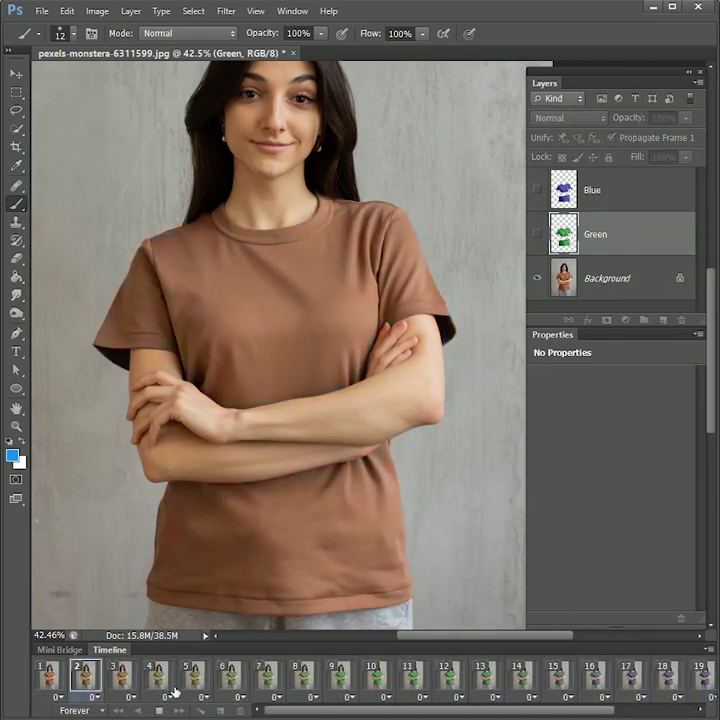
left_click(60, 678)
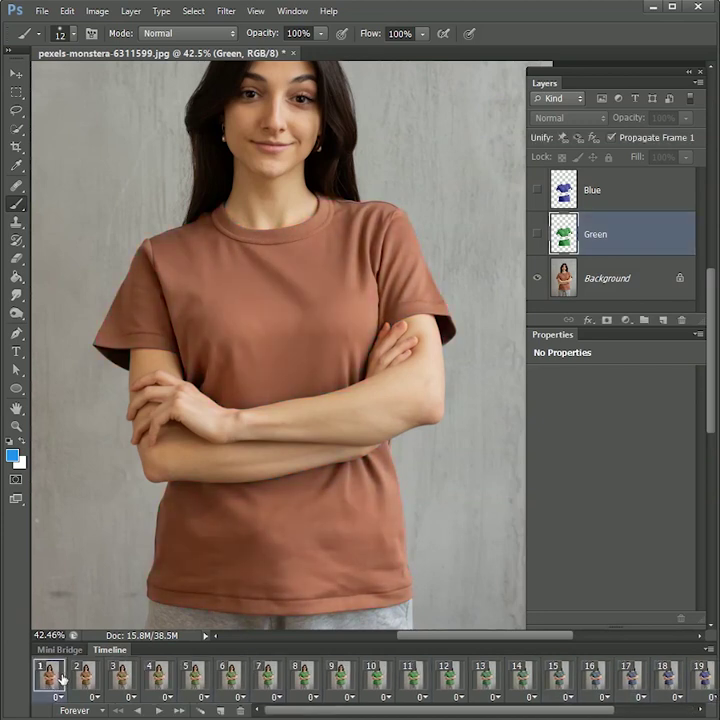
Duplicate the final frame 23 as frame 24 and hide the Blue layer in the new frame
left_click_drag(400, 707, 469, 714)
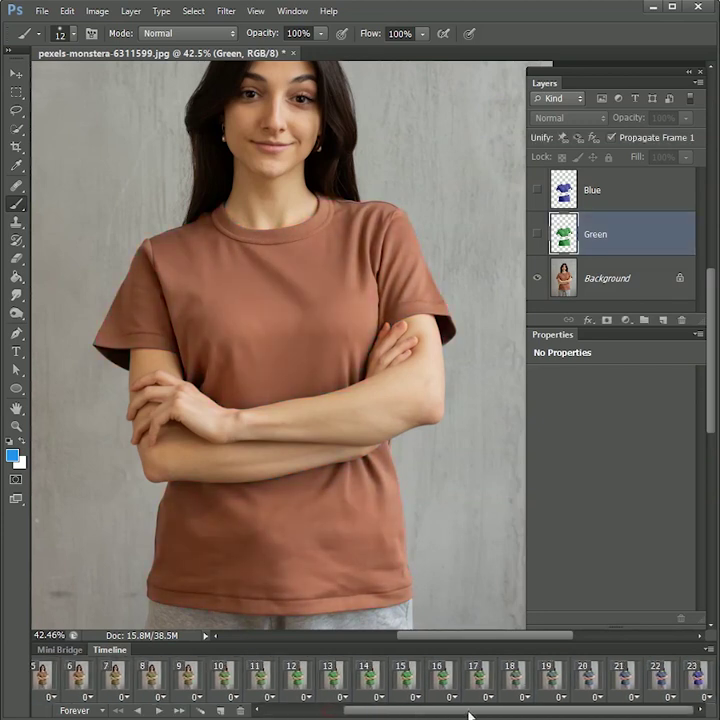
left_click(690, 678)
left_click_drag(617, 714, 496, 716)
left_click(48, 678)
left_click(690, 678)
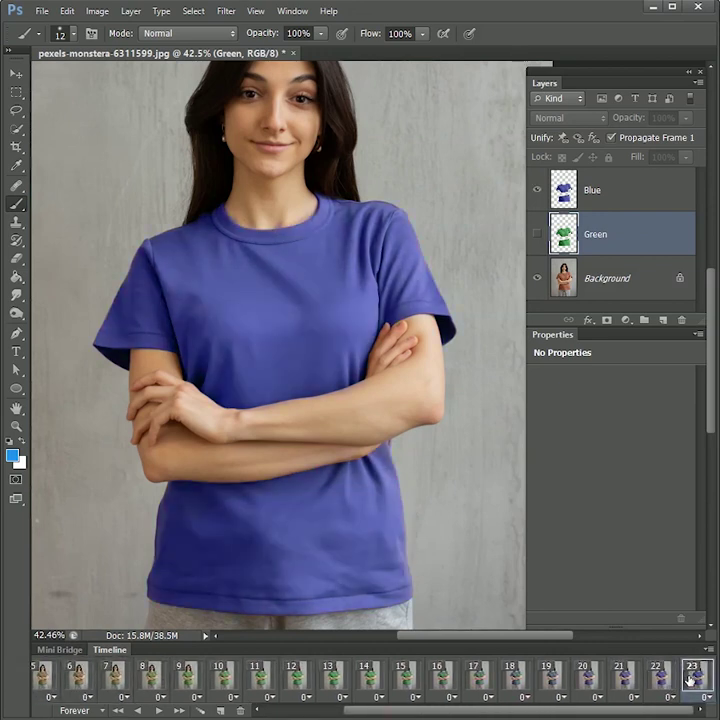
left_click(222, 710)
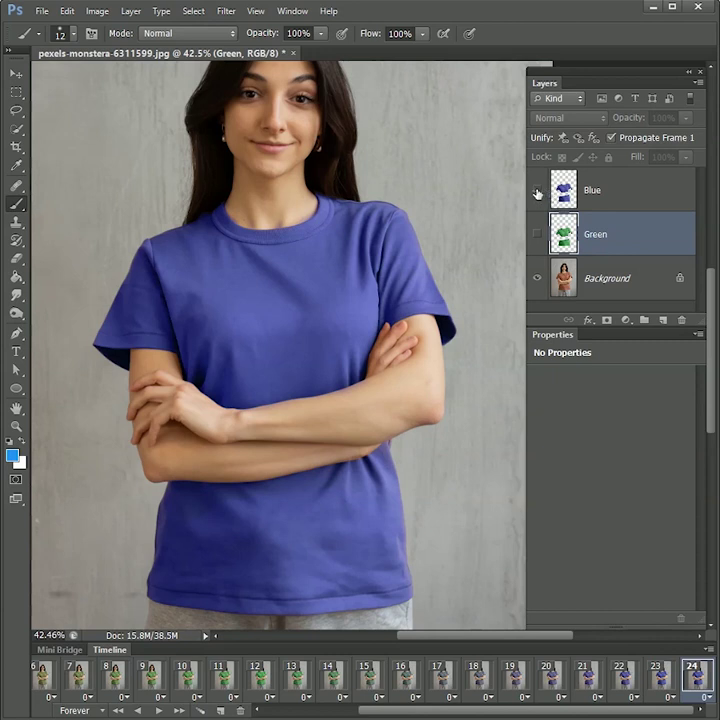
left_click(537, 190)
Tween between frames 23 and 24 with 10 added frames across all layers, and play the animation from frame 1
left_click(673, 681)
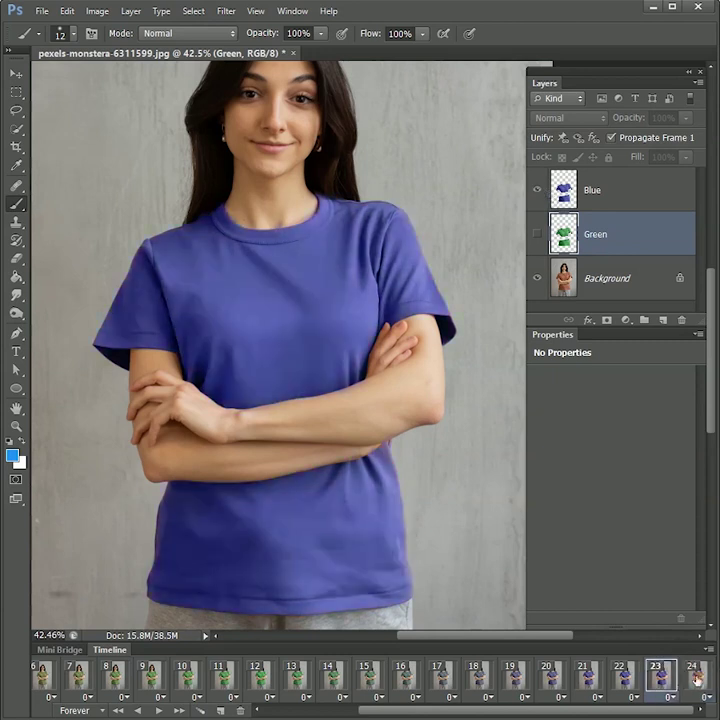
left_click(697, 679)
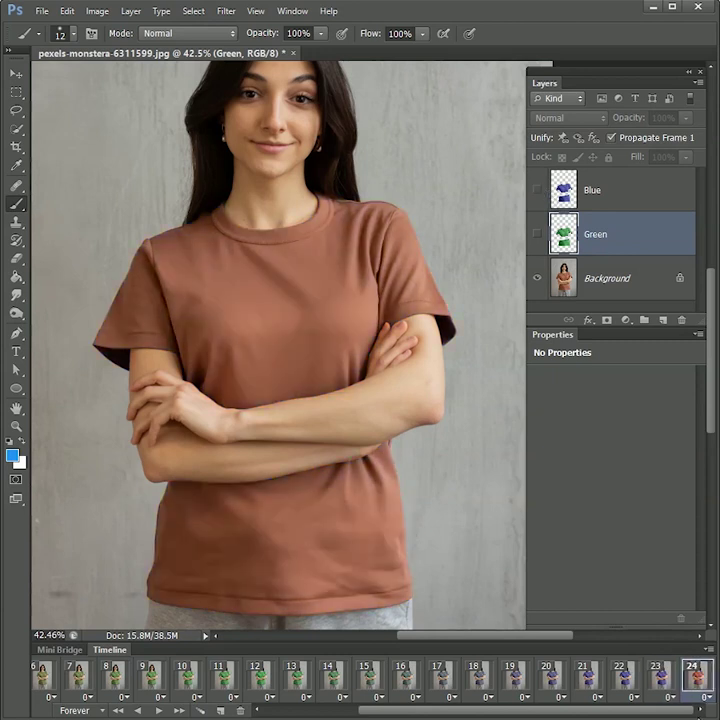
left_click(669, 684)
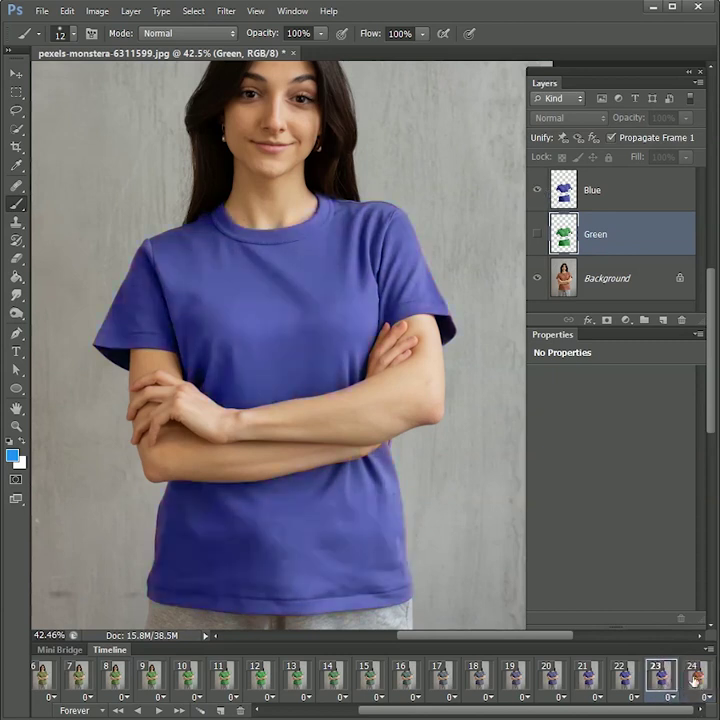
left_click(204, 711)
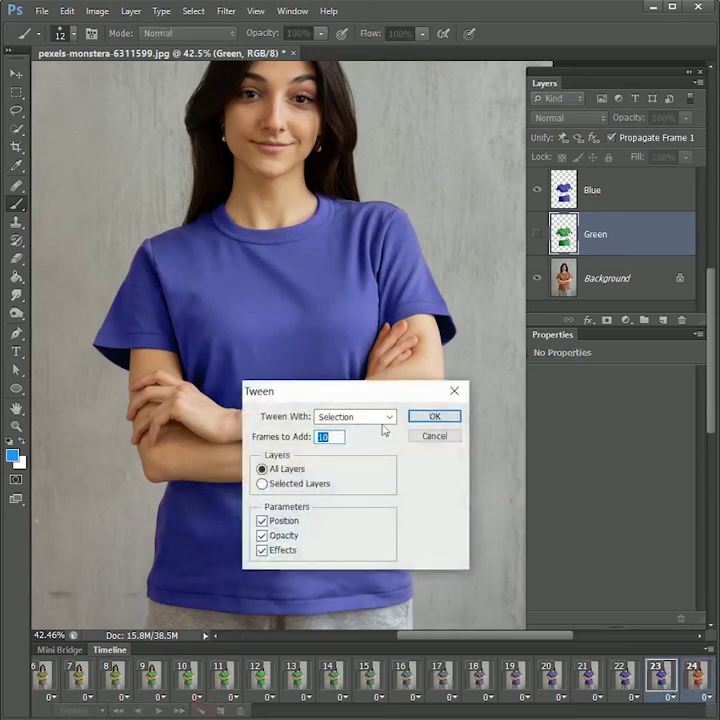
left_click(450, 417)
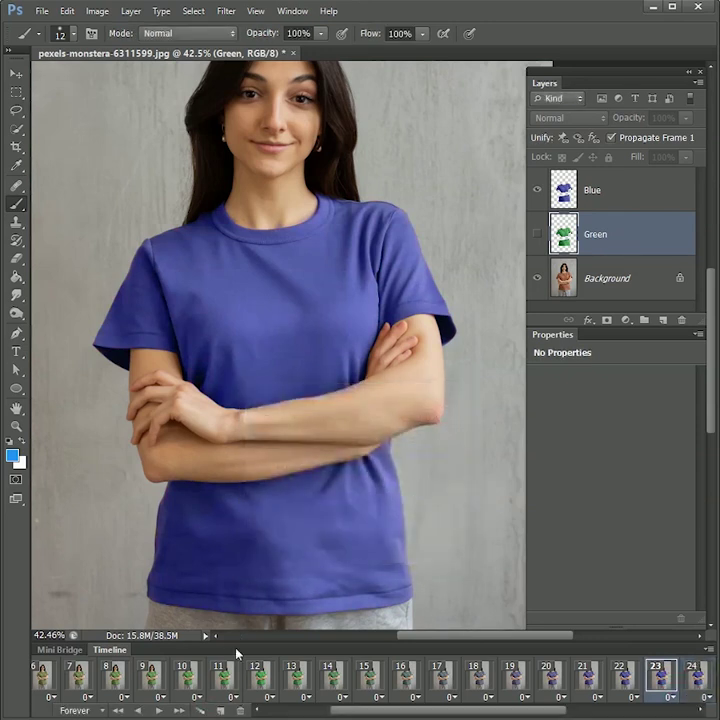
left_click_drag(338, 710, 218, 710)
left_click(50, 680)
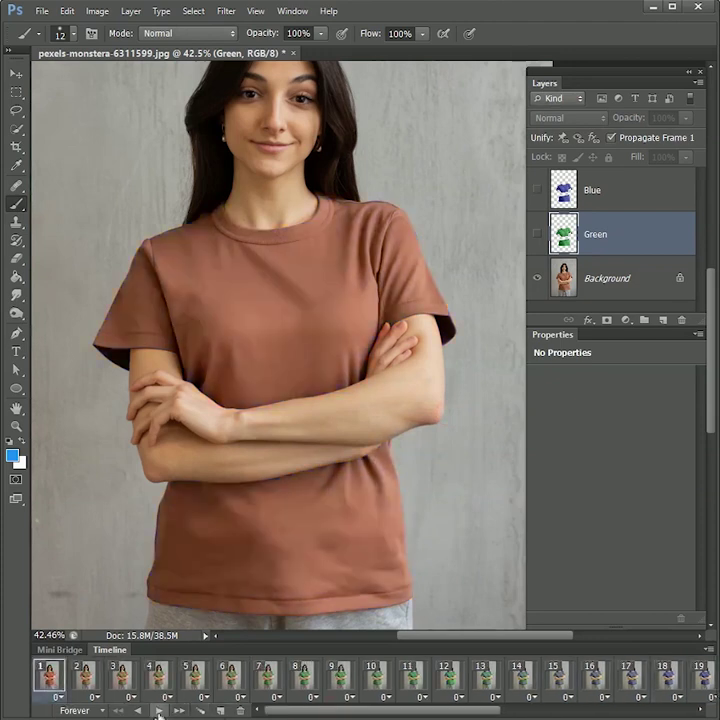
left_click(159, 711)
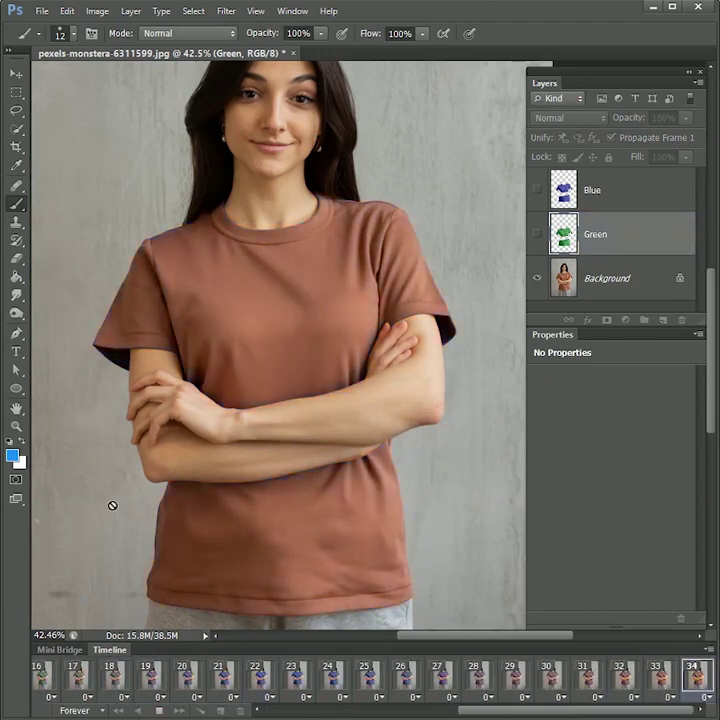
left_click(60, 695)
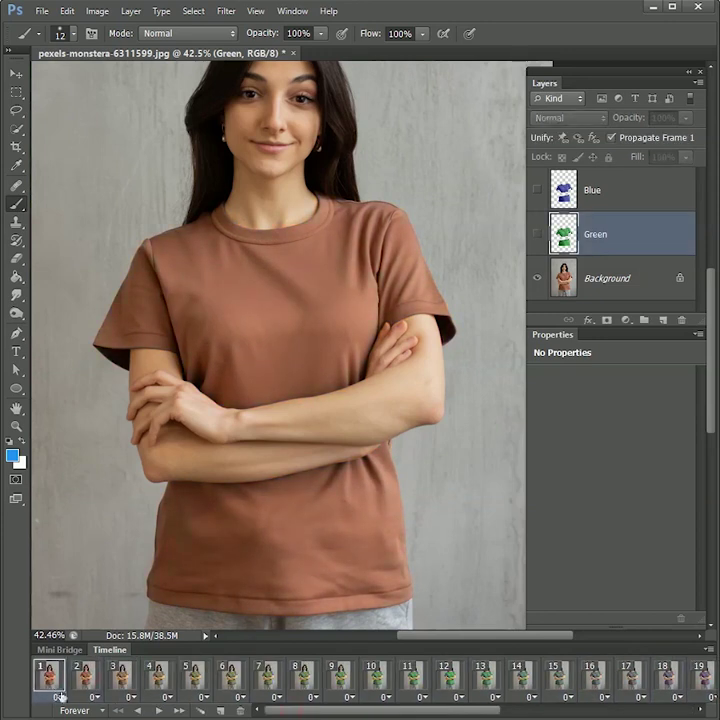
Set the delay of frame 1 to 1.0 second and play the animation to check its timing
left_click(59, 699)
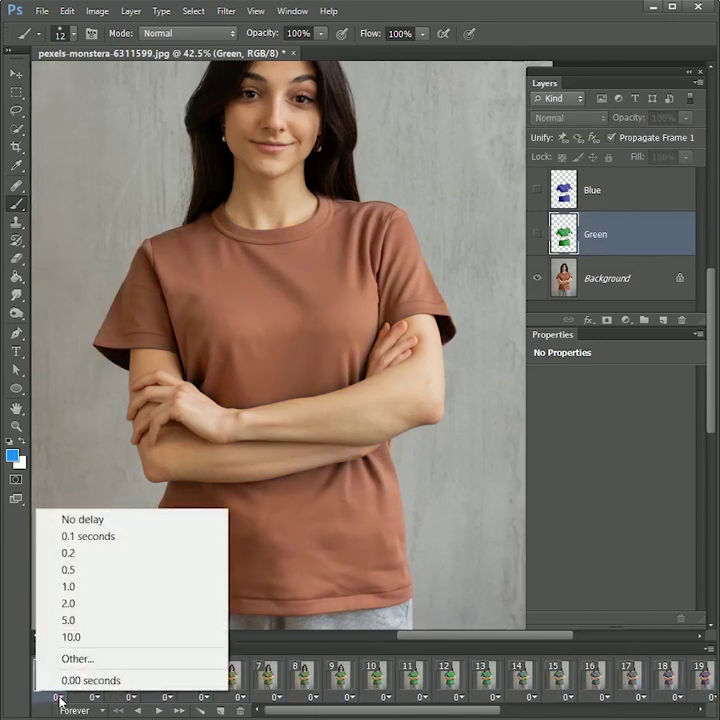
left_click(90, 589)
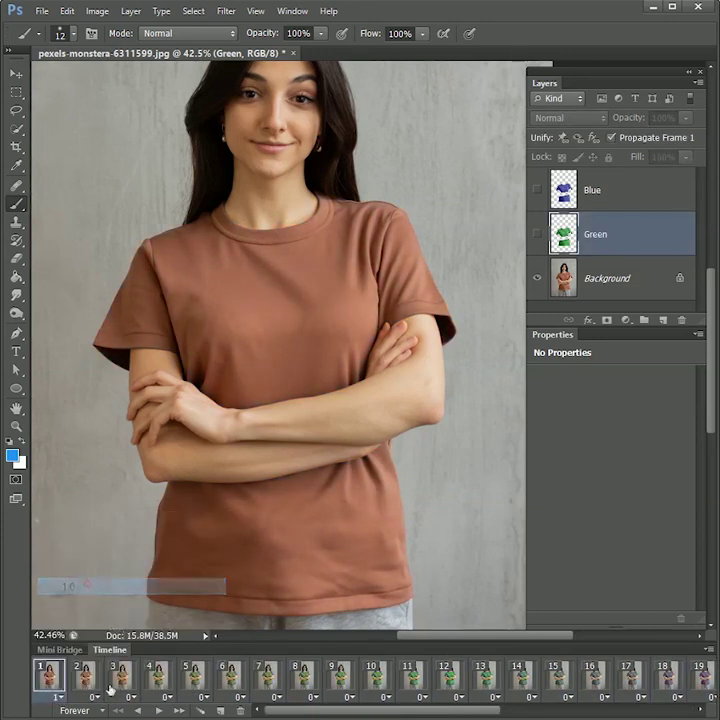
left_click(159, 711)
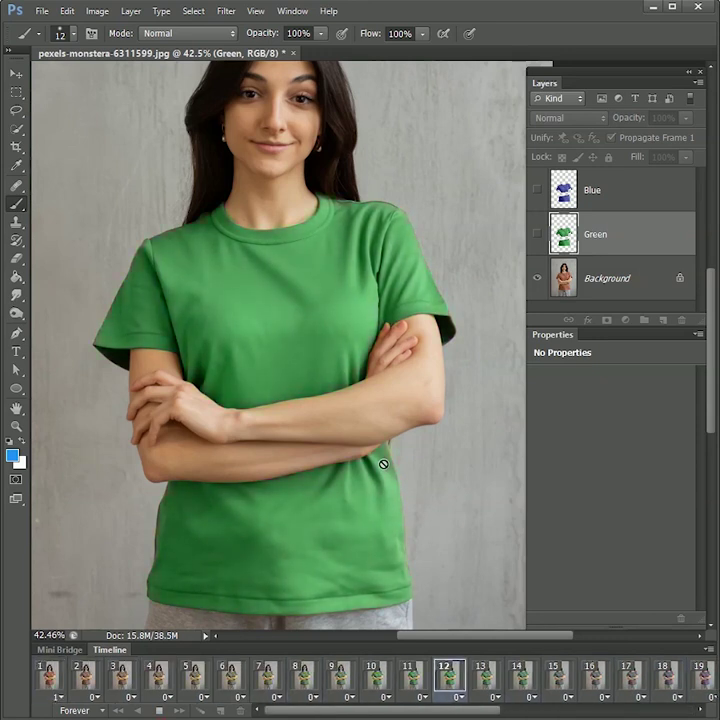
left_click(46, 686)
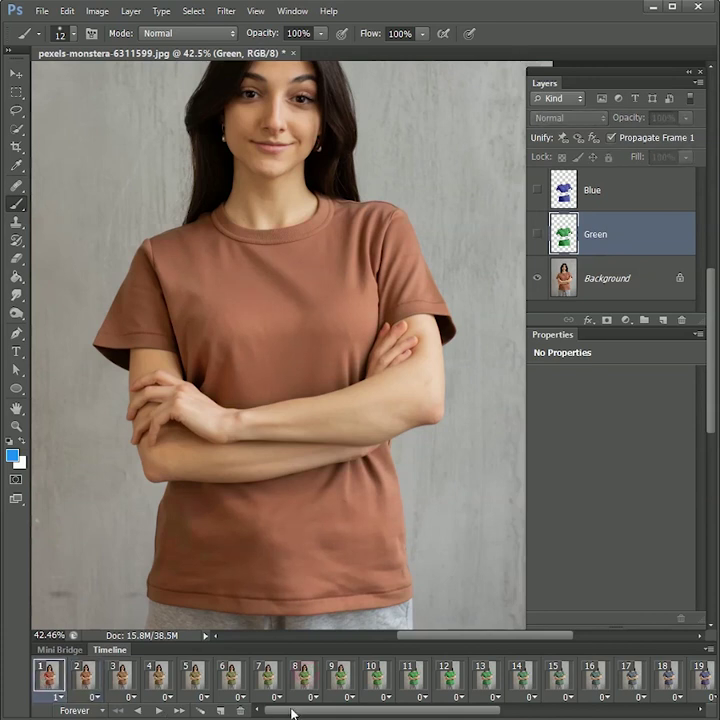
Set the delay of all frames from 1 to 34 to 0.1 seconds and play the animation
left_click_drag(292, 712, 335, 716)
left_click(694, 688, "shift")
left_click(58, 697)
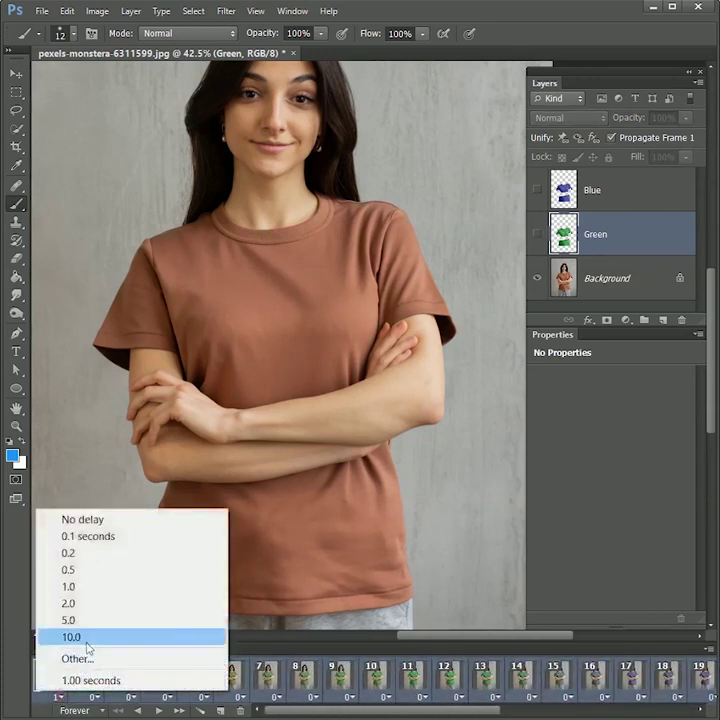
left_click(89, 537)
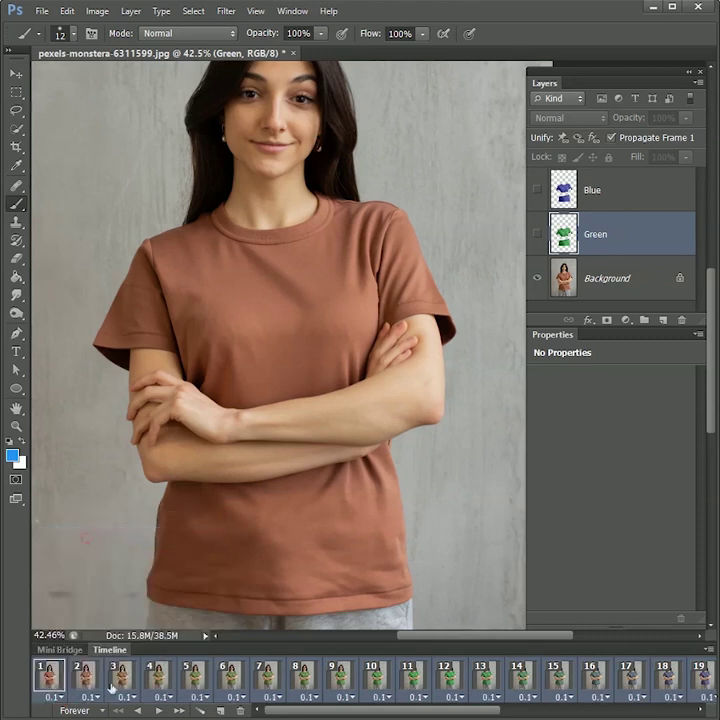
left_click(159, 711)
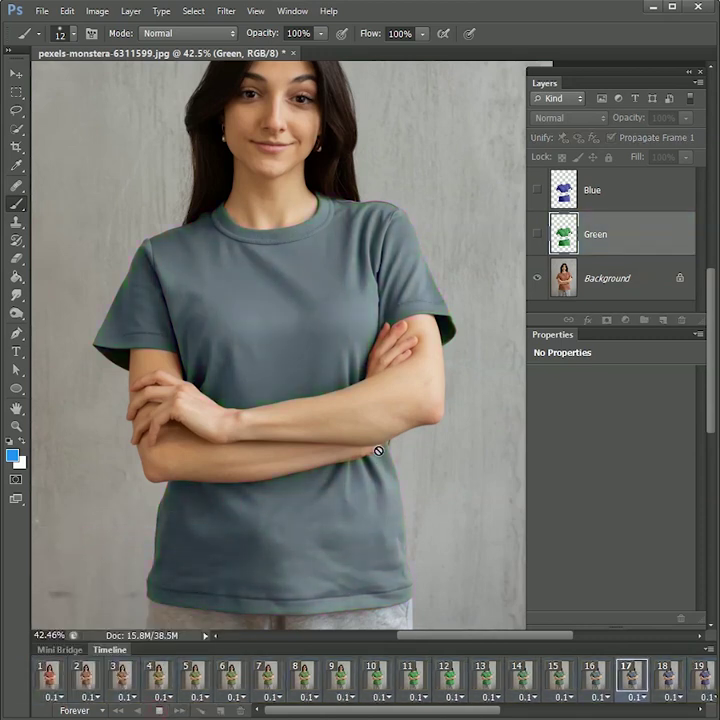
left_click(48, 678)
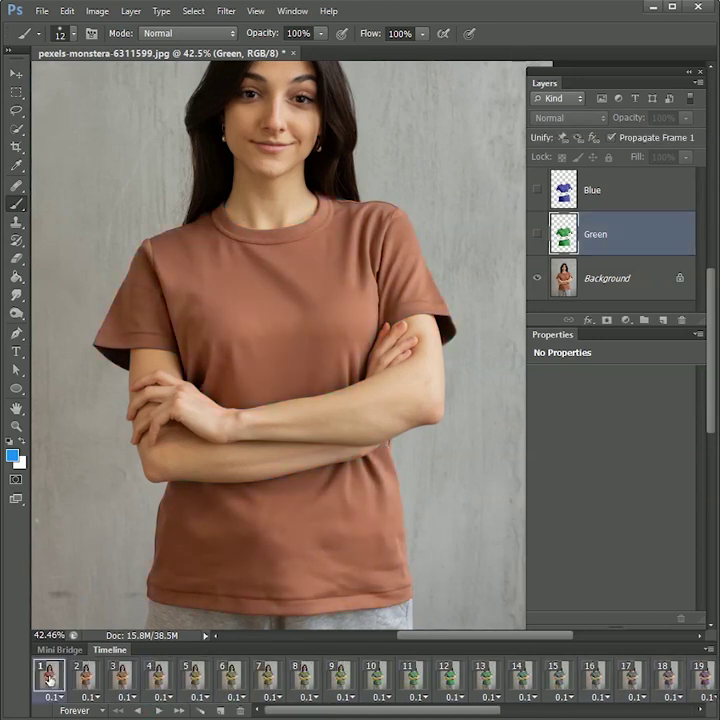
Set all 34 frames to No delay and select frame 1
left_click_drag(307, 714, 540, 711)
left_click(695, 678, "shift")
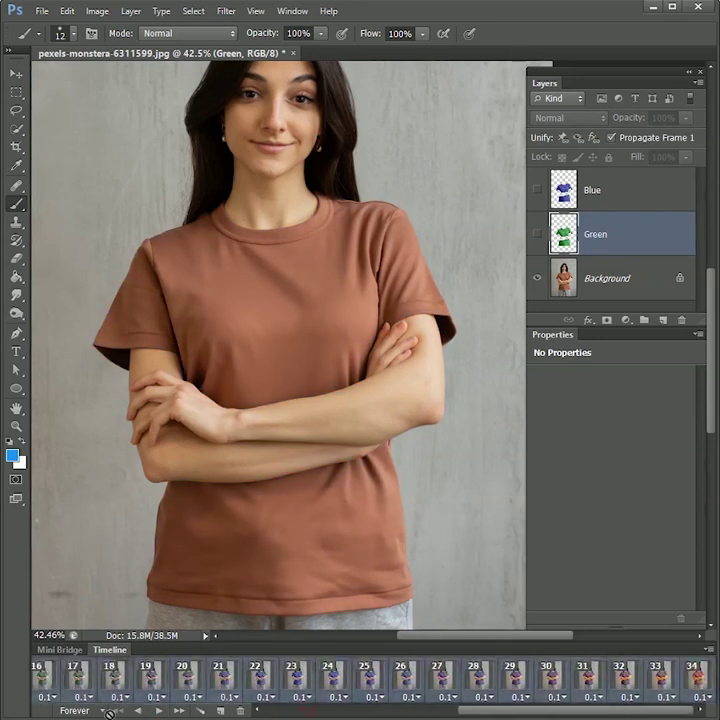
left_click(120, 697)
left_click(177, 522)
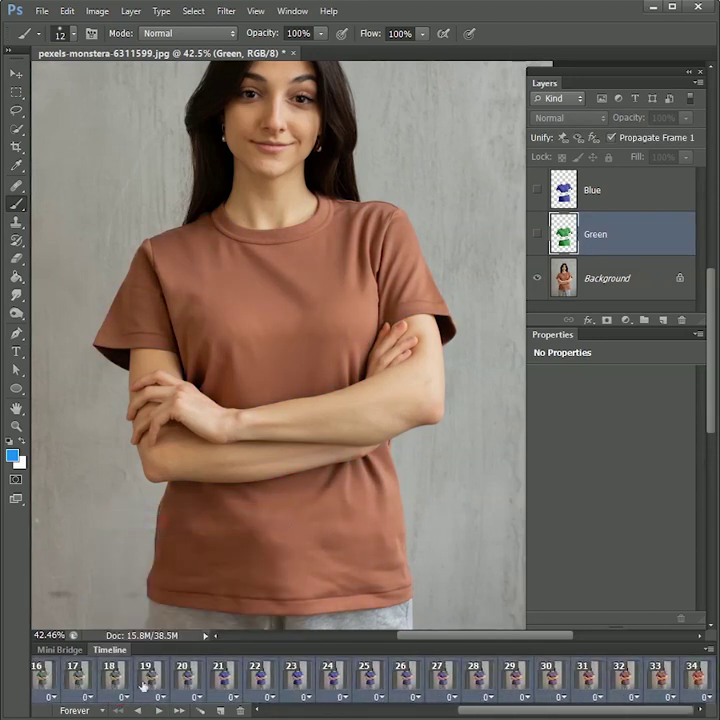
left_click(45, 681)
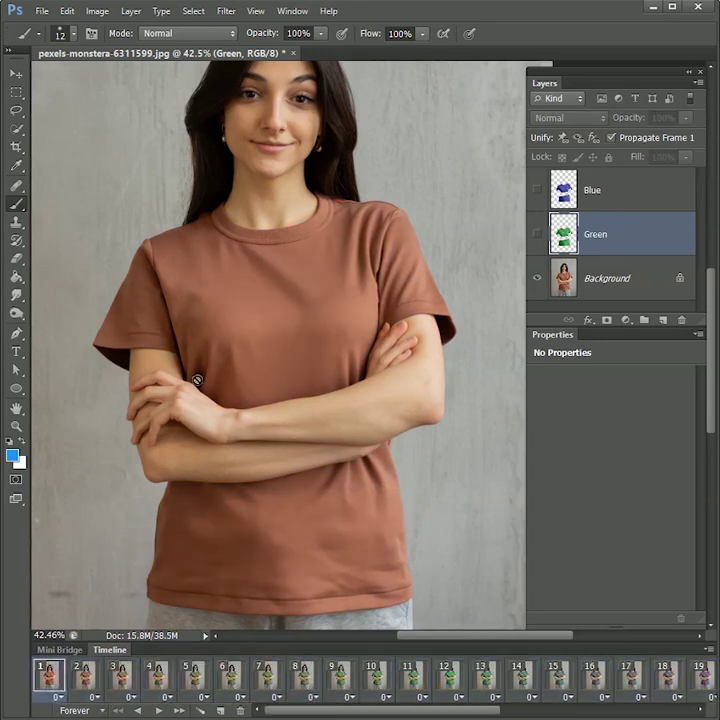
Start a Save for Web export as GIF and scale the image size to 50 percent
left_click(42, 12)
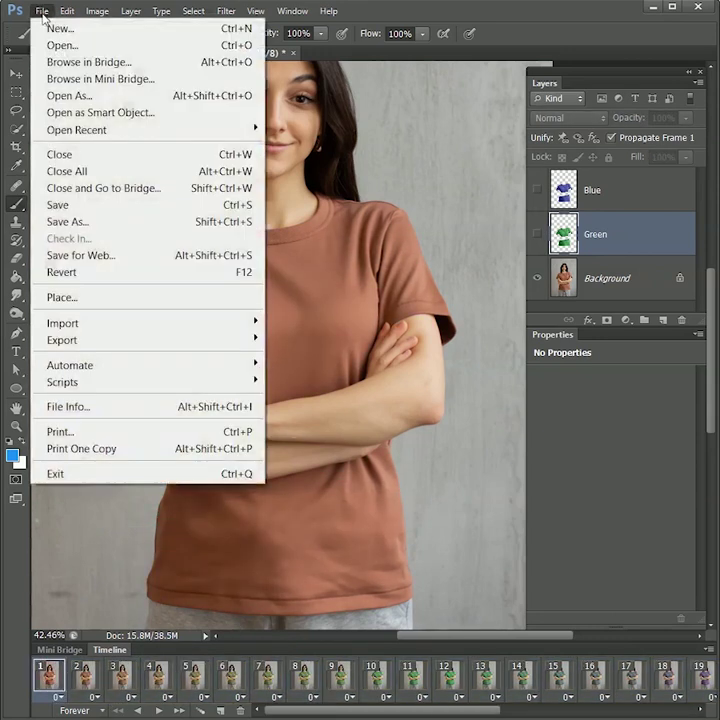
left_click(99, 256)
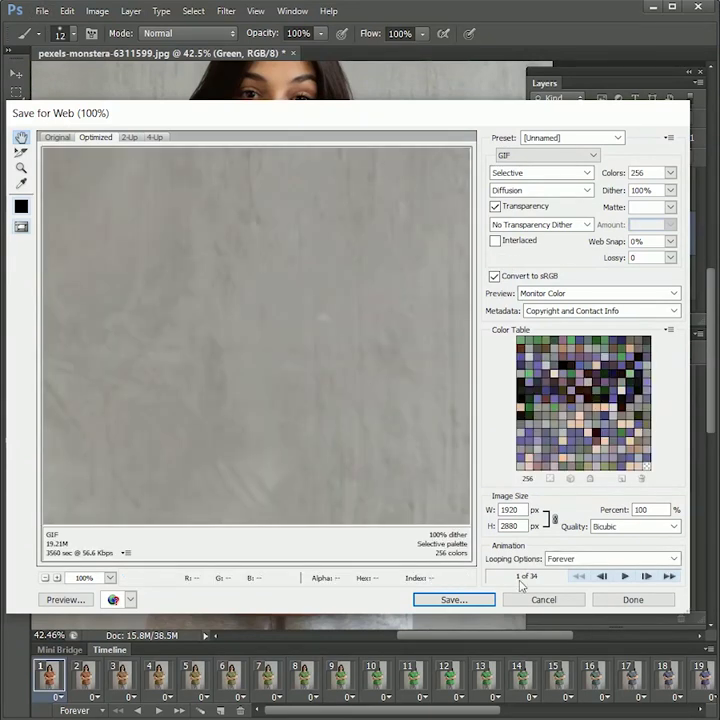
left_click_drag(523, 509, 455, 504)
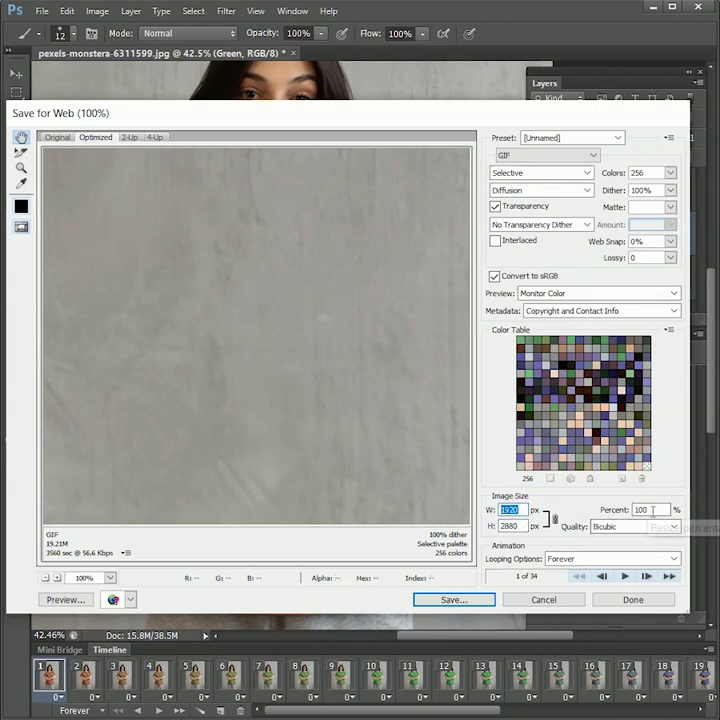
left_click_drag(655, 509, 572, 505)
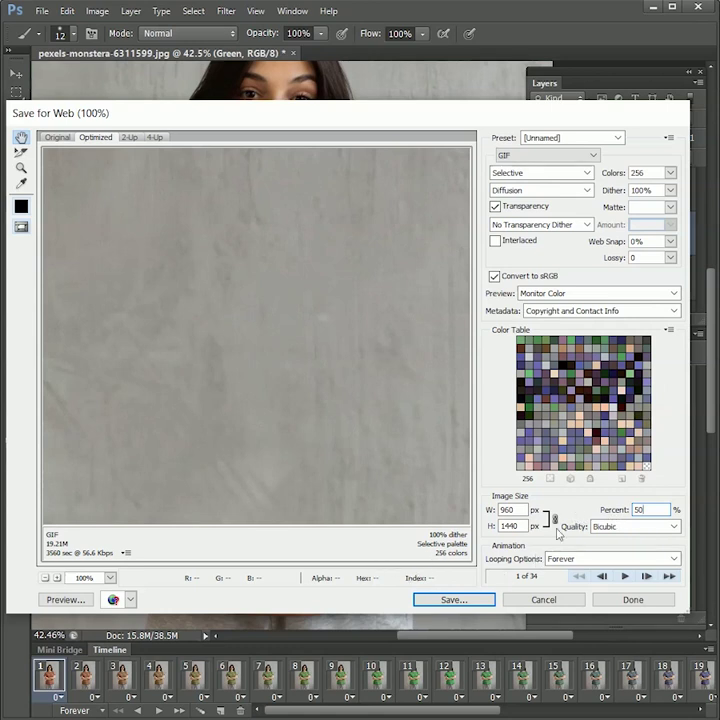
Keep the GIF's dither at 100%, looping at Forever, and the Selective palette at 256 colors
left_click(670, 190)
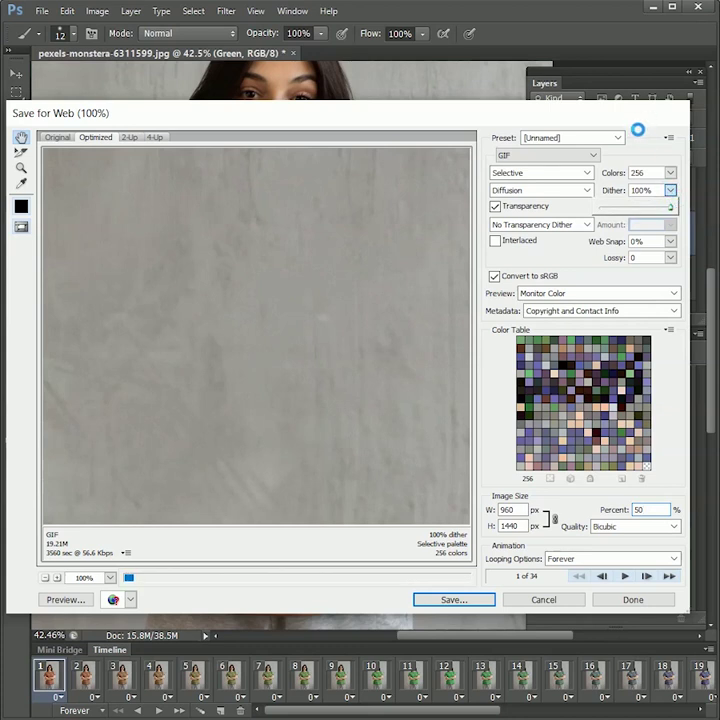
mouse_move(669, 208)
left_mouse_down()
mouse_move(652, 212)
mouse_move(659, 208)
left_mouse_up()
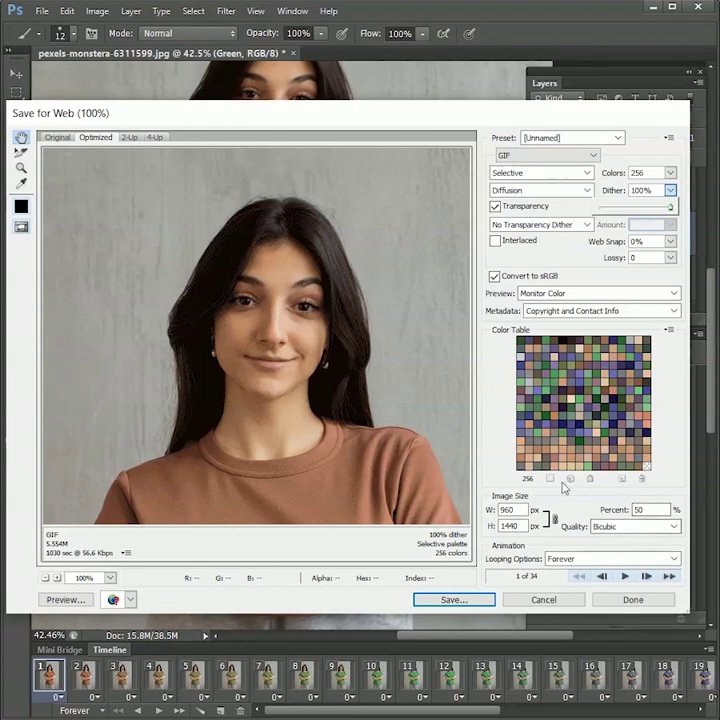
left_click(620, 558)
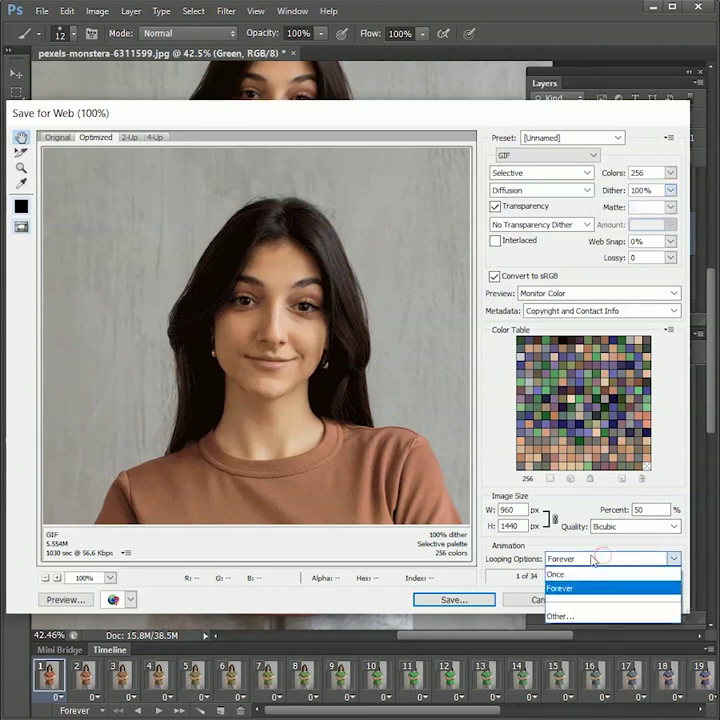
left_click(613, 585)
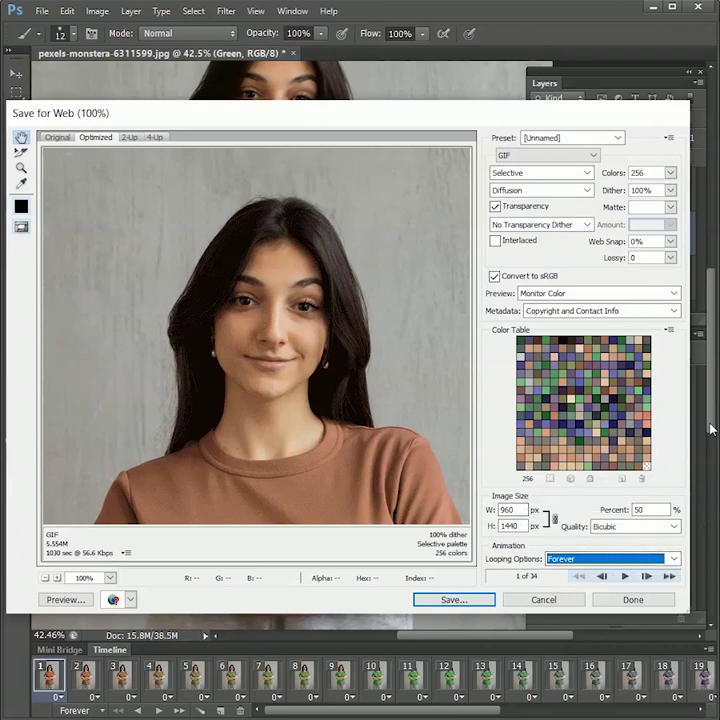
left_click(576, 174)
left_click(576, 175)
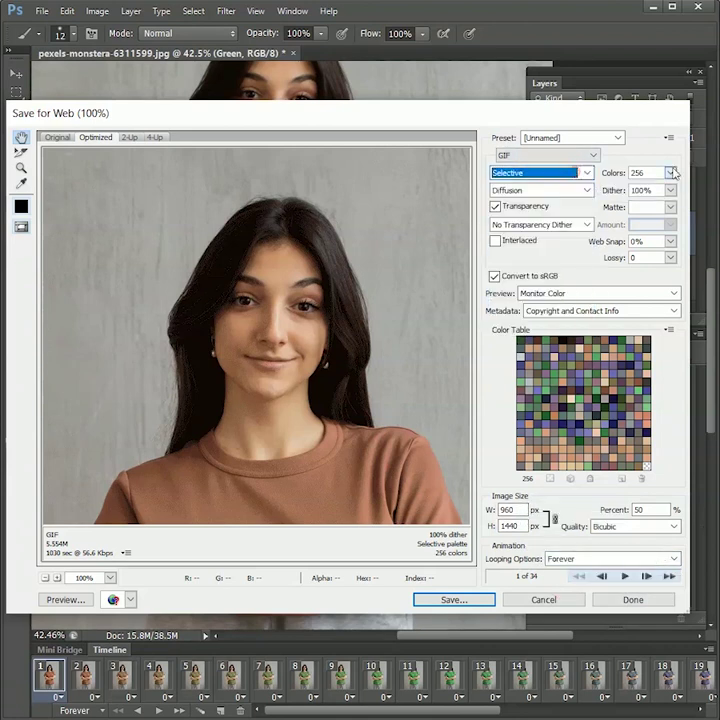
left_click(671, 174)
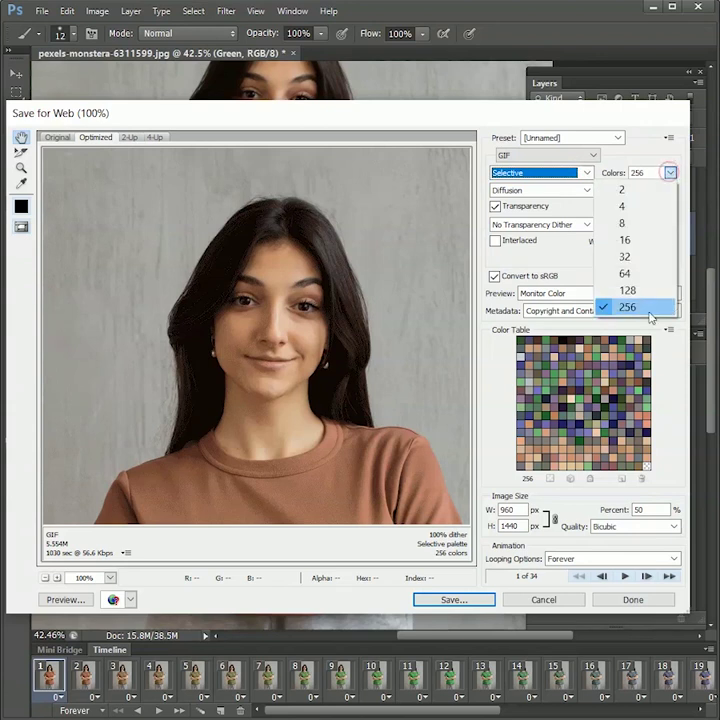
left_click(640, 306)
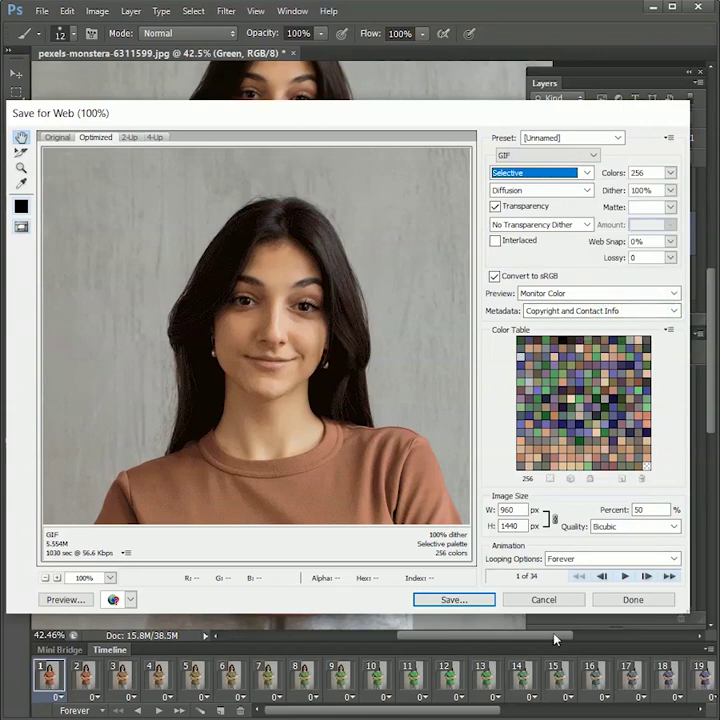
Save the GIF to the Desktop as Animated_tshirt_color and view it playing in the web browser
left_click(455, 600)
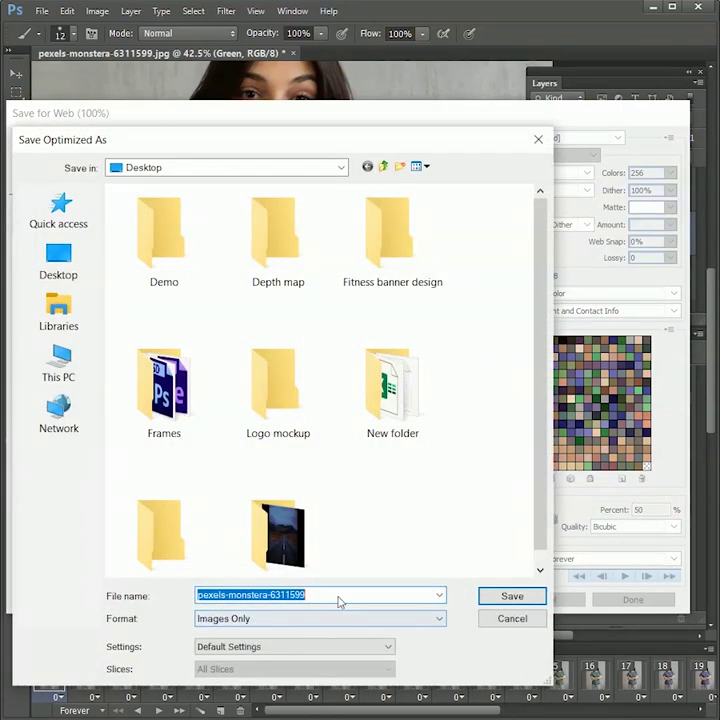
type("An")
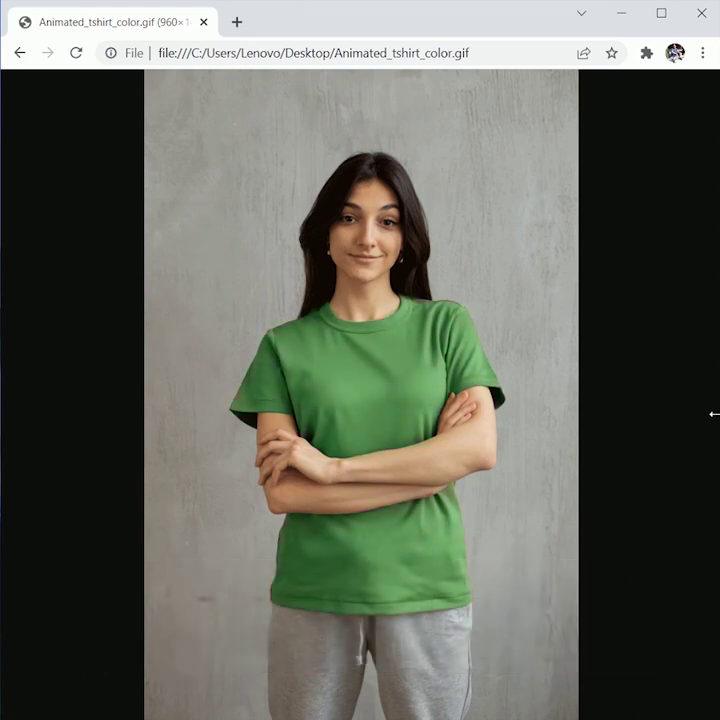
left_click(658, 16)
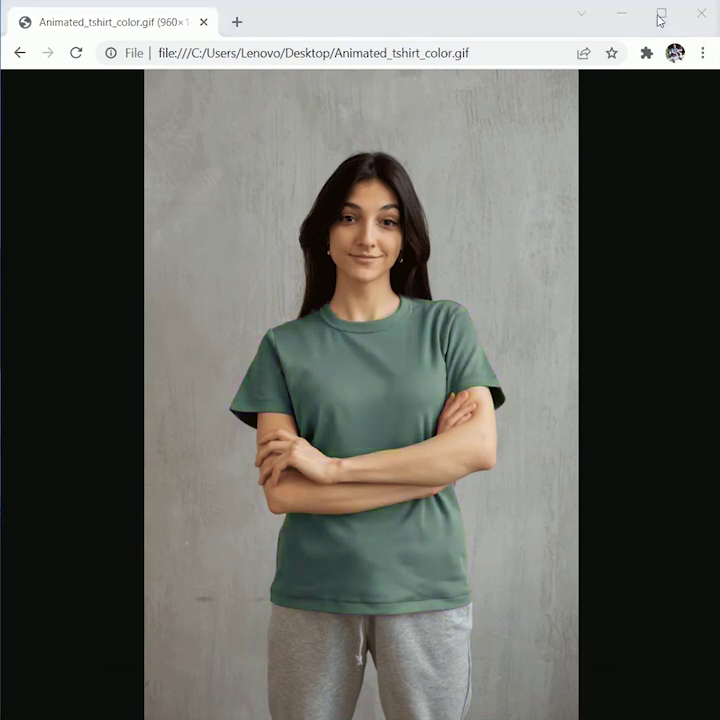